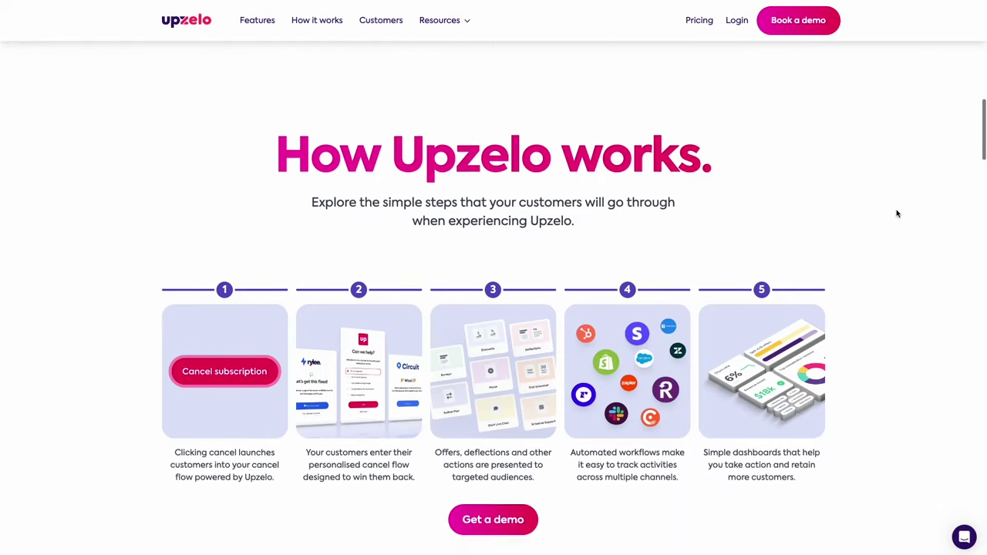
Scroll through the Upzelo homepage's how-it-works and ROI sections
scroll(897, 213, "down", 1)
scroll(897, 214, "down", 1)
scroll(897, 214, "down", 1)
scroll(897, 213, "down", 1)
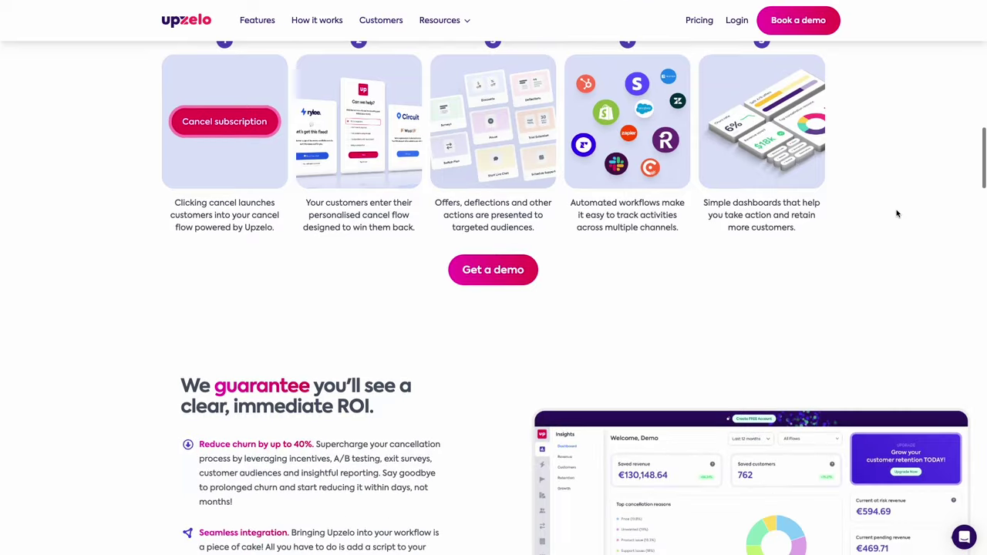
scroll(897, 214, "down", 1)
scroll(897, 214, "down", 1)
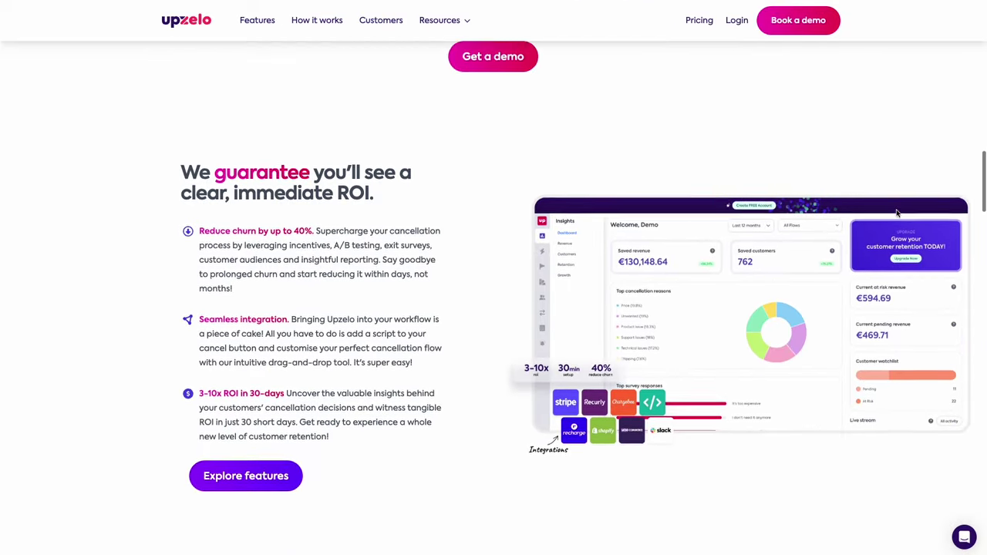
scroll(897, 214, "down", 1)
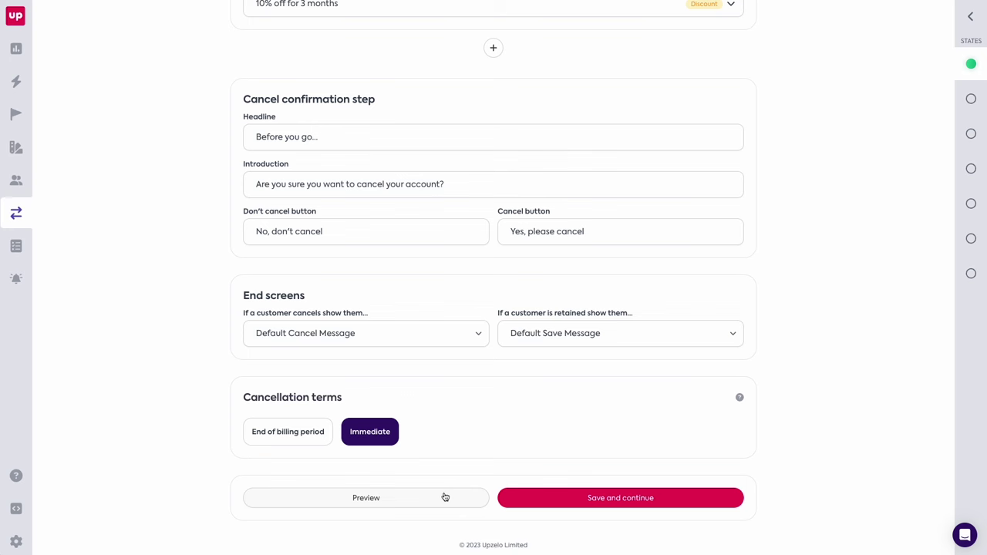
Preview the cancel flow, answering 'I had problems with my account' to reach the 10% discount offer
left_click(445, 498)
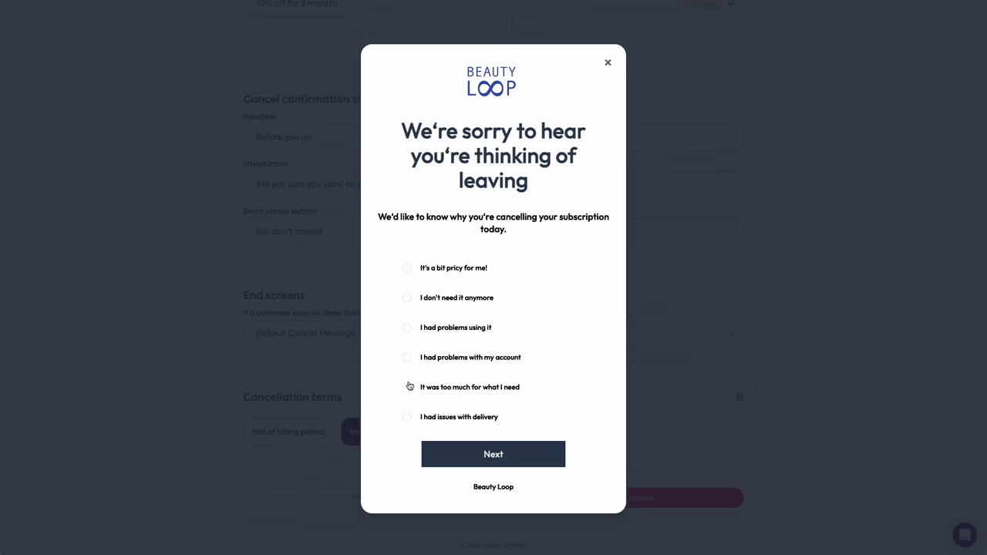
left_click(406, 359)
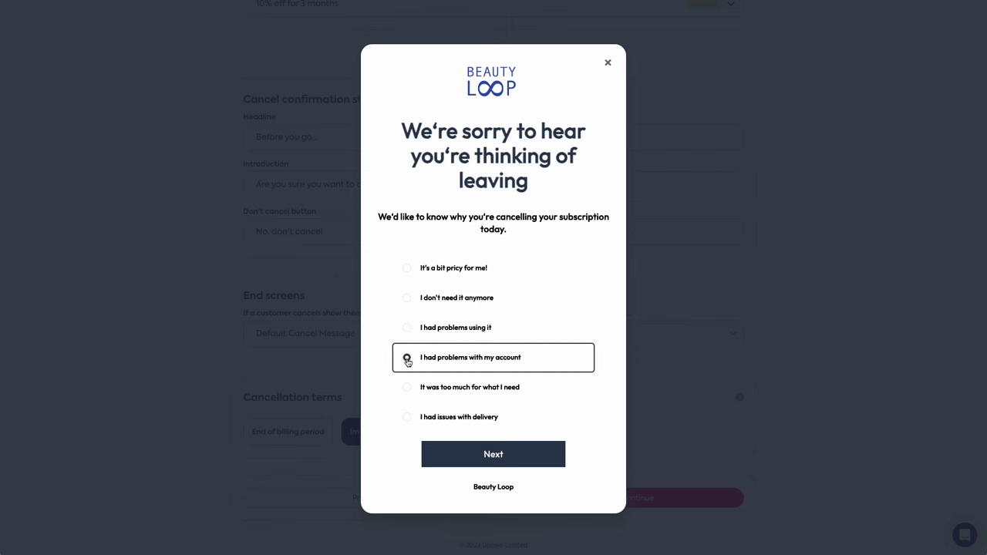
left_click(475, 447)
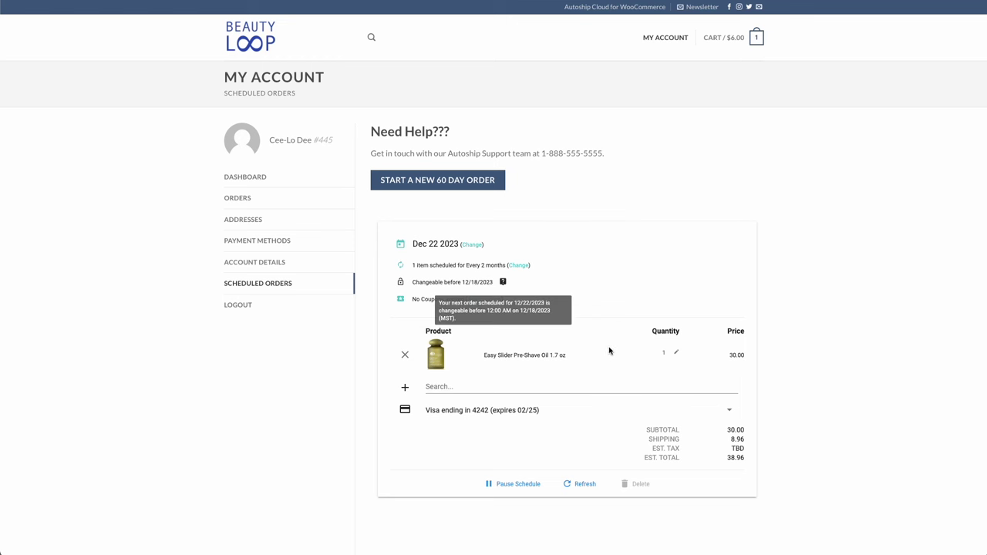
Delete the Dec 22 2023 scheduled order so the cancel flow runs
left_click(636, 484)
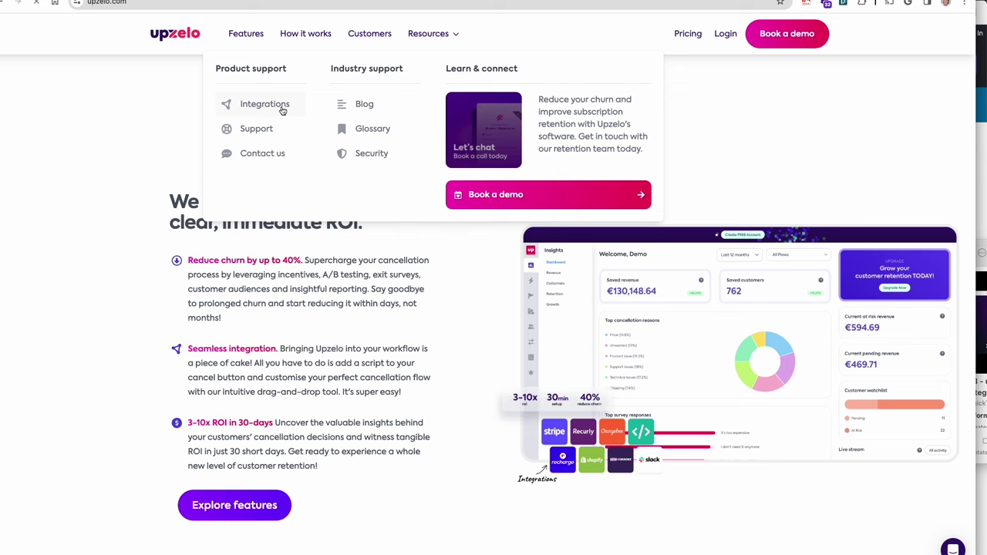
Open the Upzelo integrations list under Resources and scroll through it
left_click(282, 111)
scroll(280, 108, "down", 2)
scroll(262, 193, "down", 2)
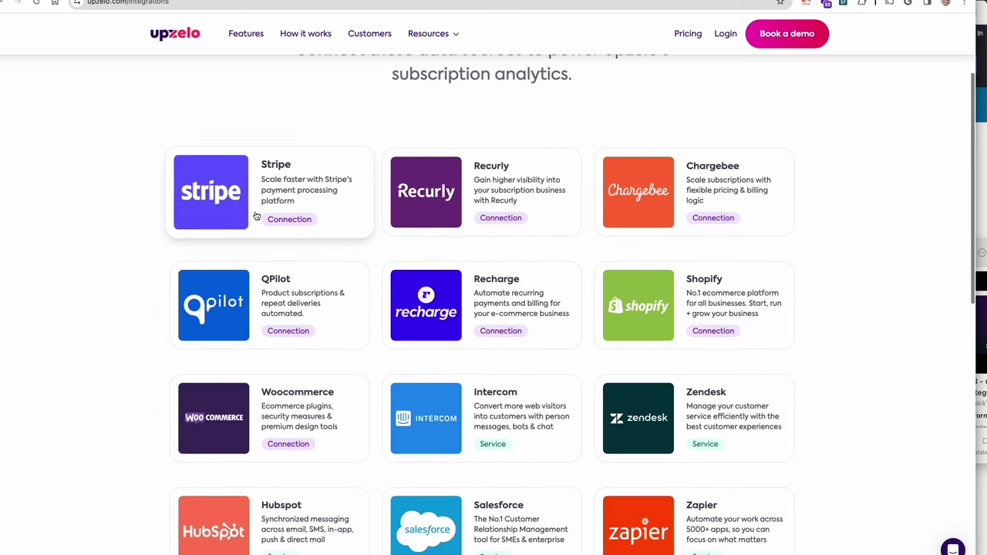
Open the QPilot integration card and scroll through its details page
left_click(254, 283)
scroll(257, 313, "down", 1)
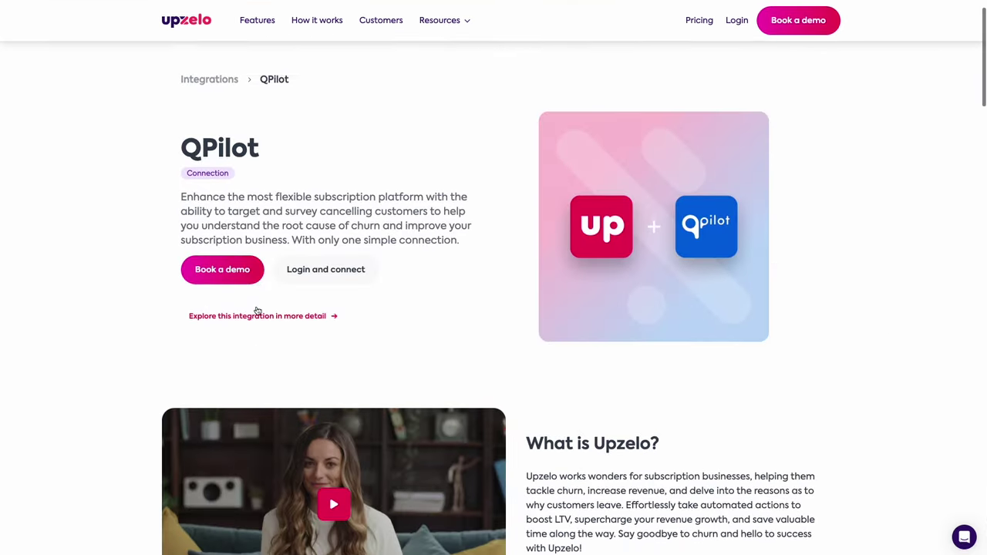
scroll(258, 311, "down", 2)
scroll(257, 311, "down", 3)
scroll(258, 311, "down", 3)
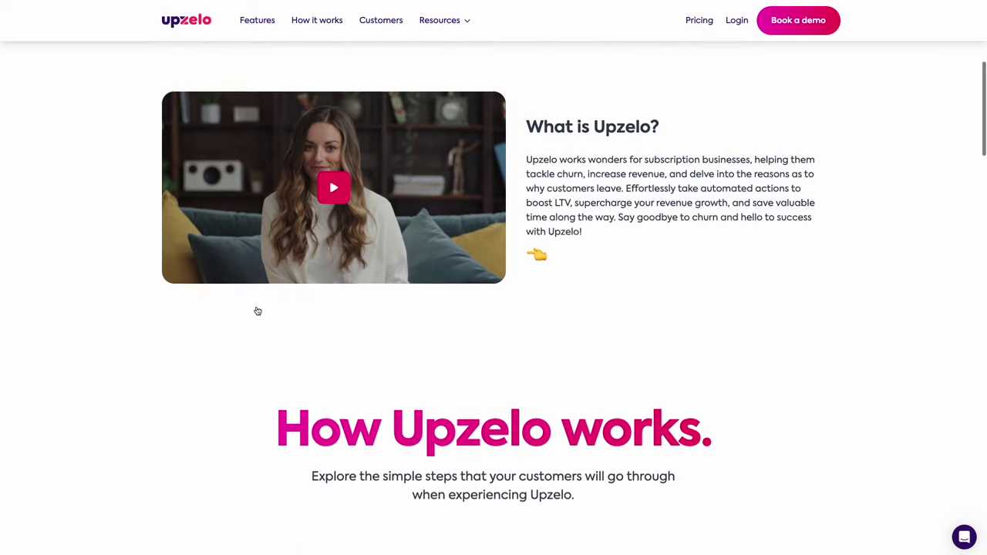
scroll(258, 311, "down", 5)
scroll(258, 311, "down", 1)
scroll(257, 311, "down", 5)
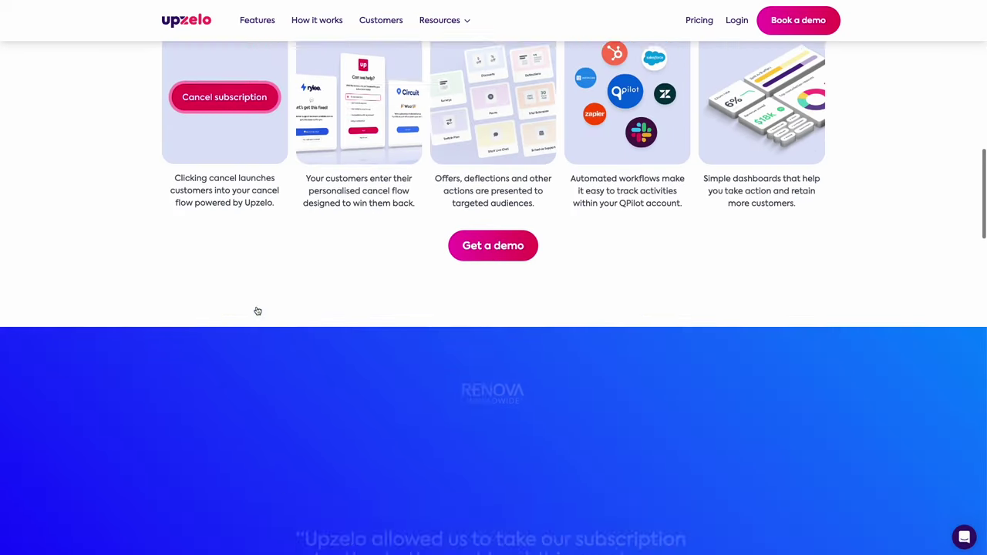
scroll(257, 311, "down", 2)
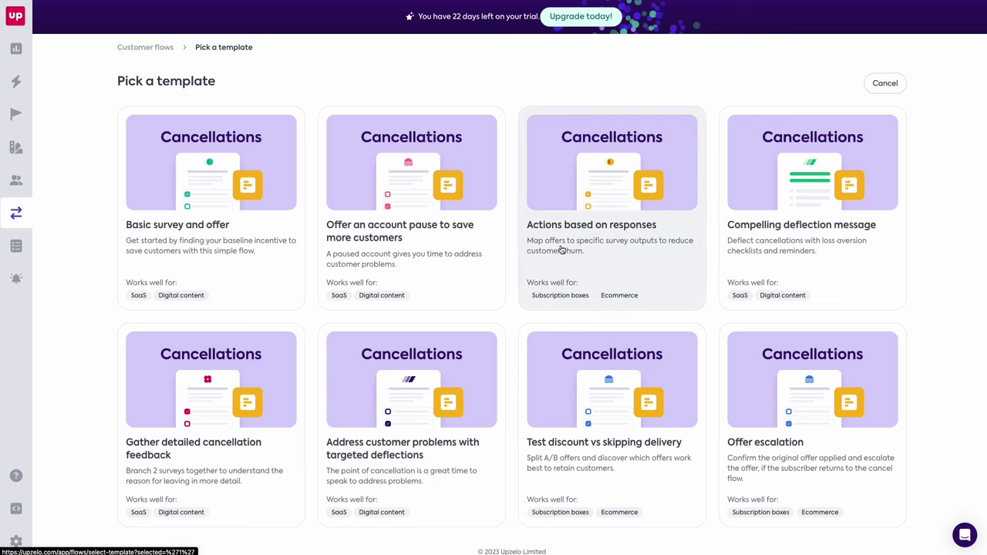
Open the Actions based on responses A/B test template and scroll through it
left_click(557, 268)
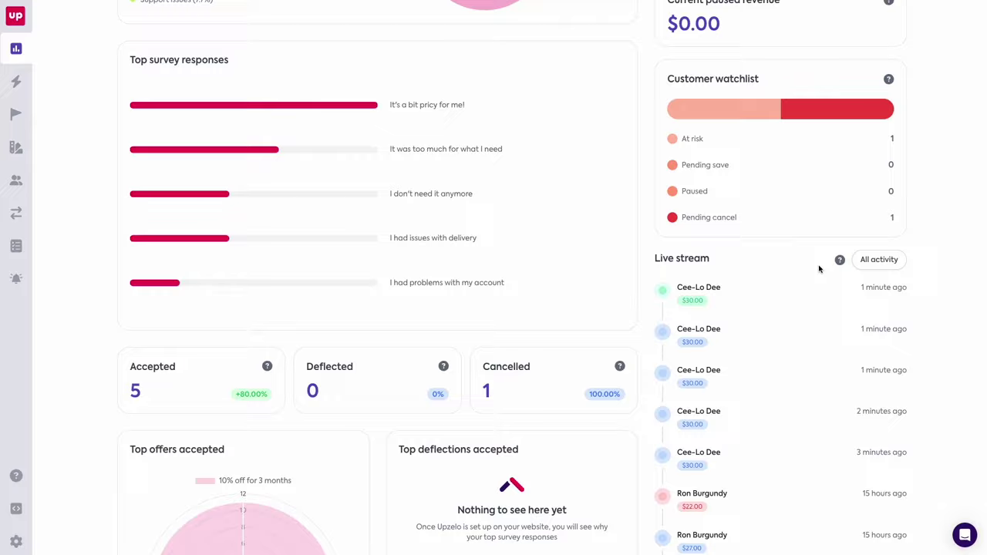
scroll(984, 257, "down", 2)
scroll(985, 257, "down", 3)
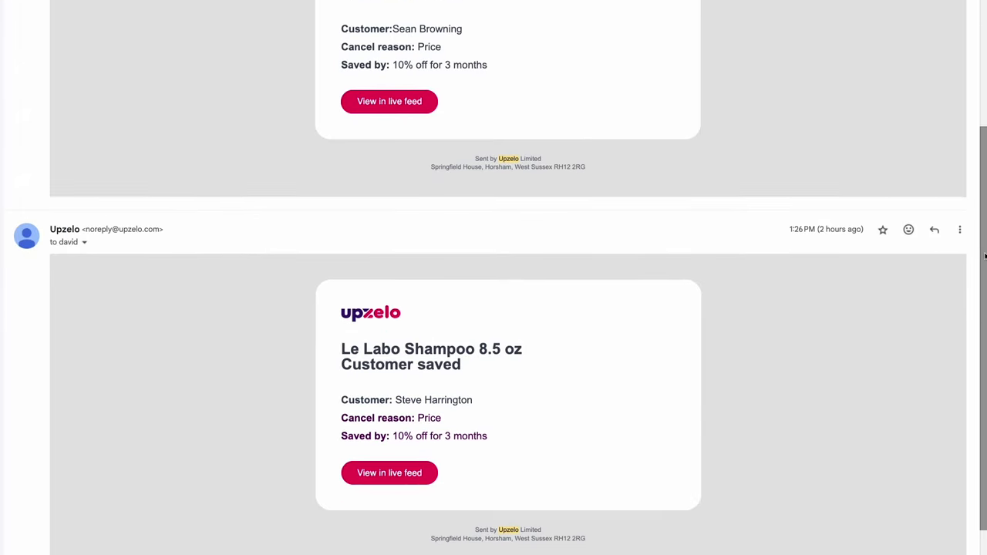
scroll(984, 257, "down", 2)
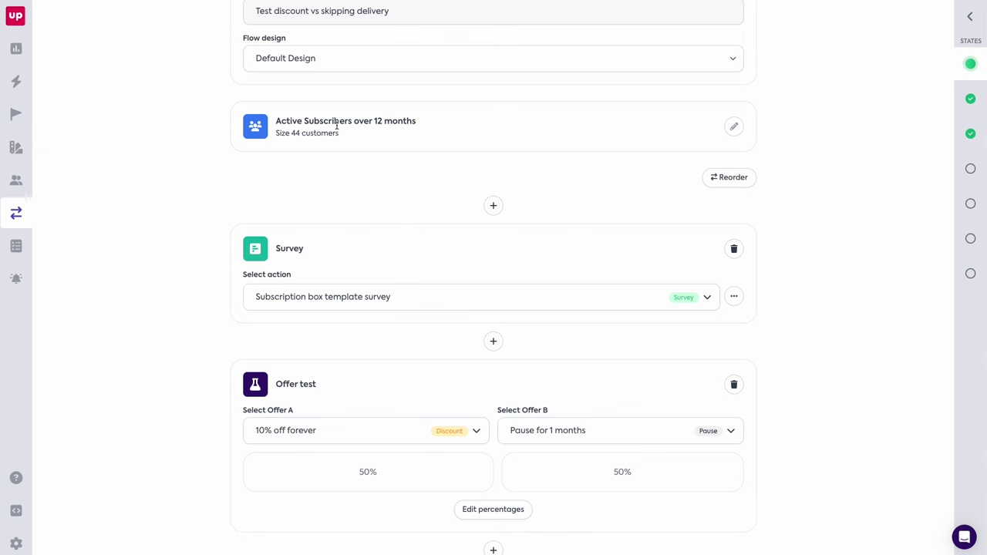
scroll(392, 121, "down", 5)
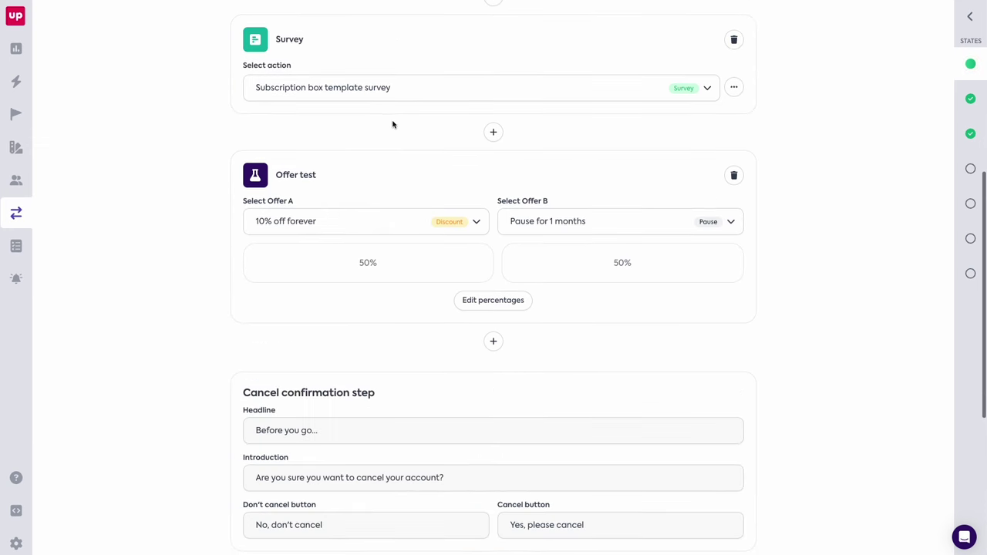
scroll(510, 165, "down", 8)
Preview the flow, choosing 'I don't need it anymore' to reach the 1-month pause offer
left_click(405, 475)
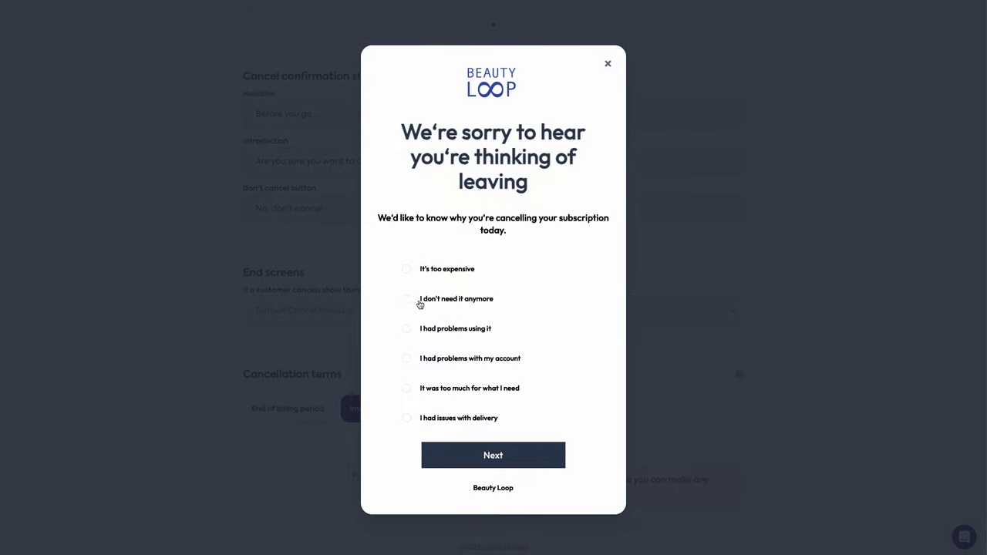
left_click(407, 301)
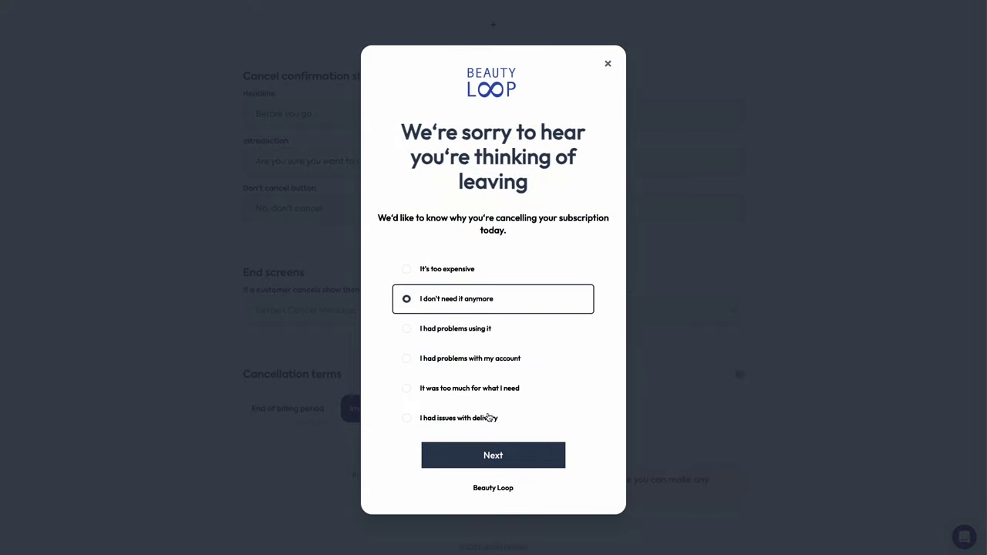
left_click(498, 458)
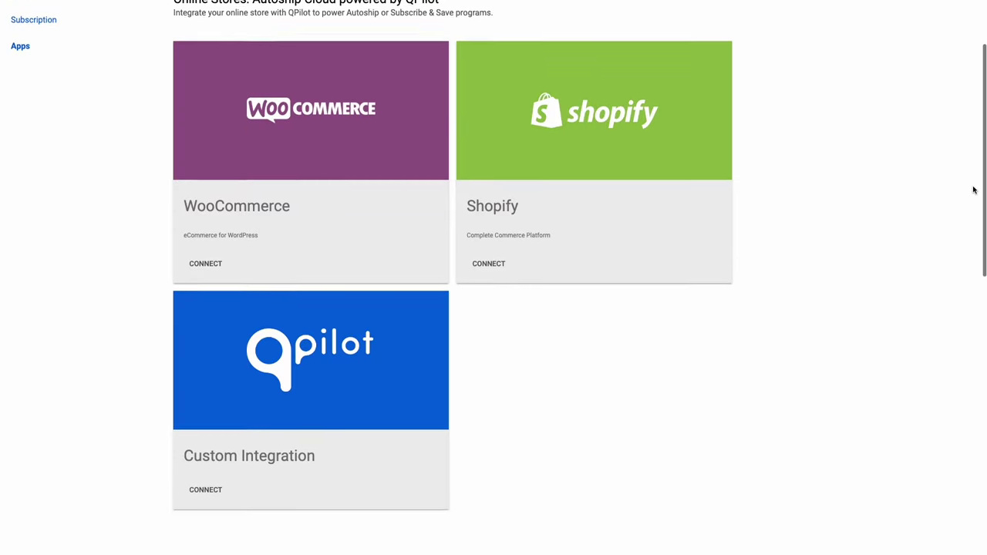
Scroll the Qpilot Apps page down to the Upzelo app card
scroll(973, 190, "down", 3)
scroll(974, 190, "down", 4)
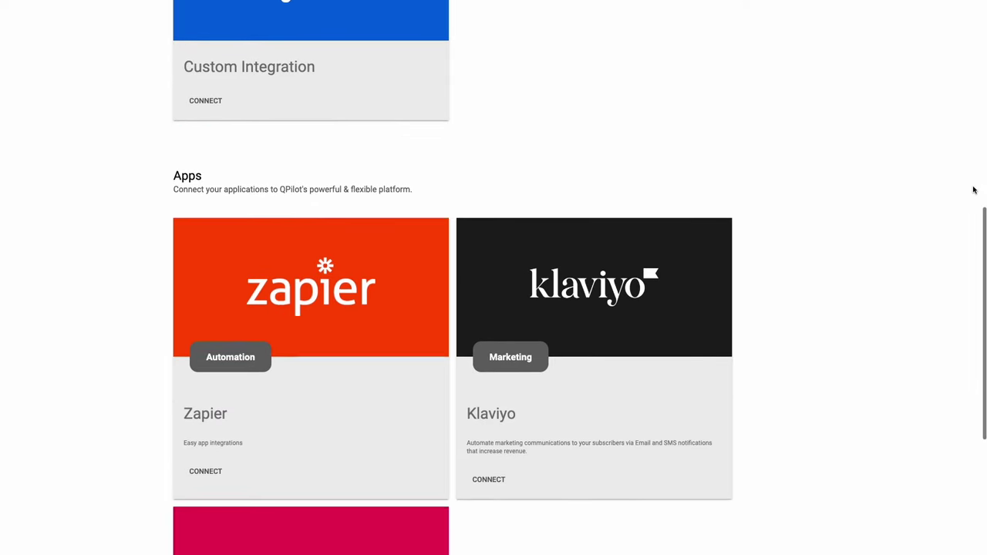
scroll(974, 190, "down", 1)
scroll(974, 190, "down", 2)
scroll(973, 190, "down", 1)
scroll(973, 190, "down", 1)
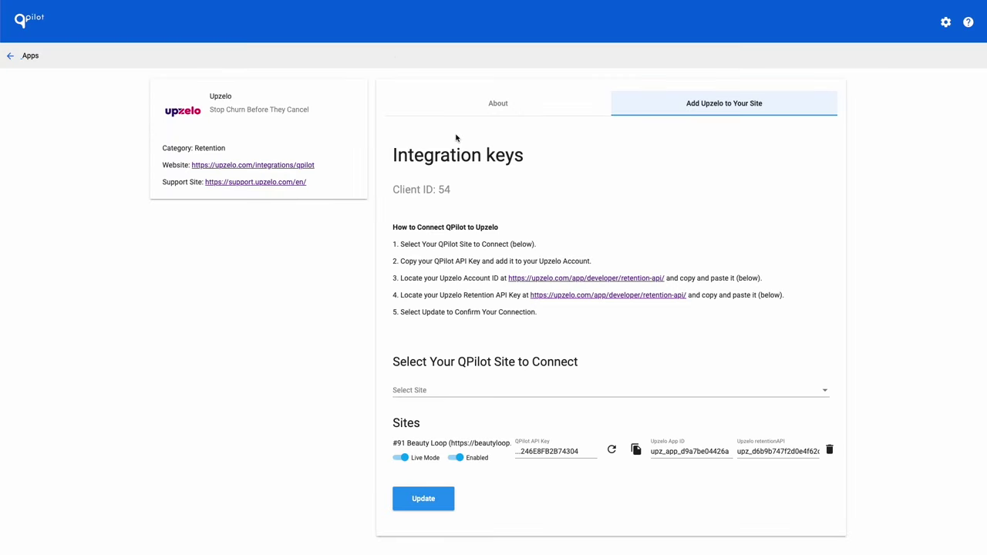
Check Upzelo's About tab, then add site #151 Trader Joey's on the integration keys tab
left_click(469, 115)
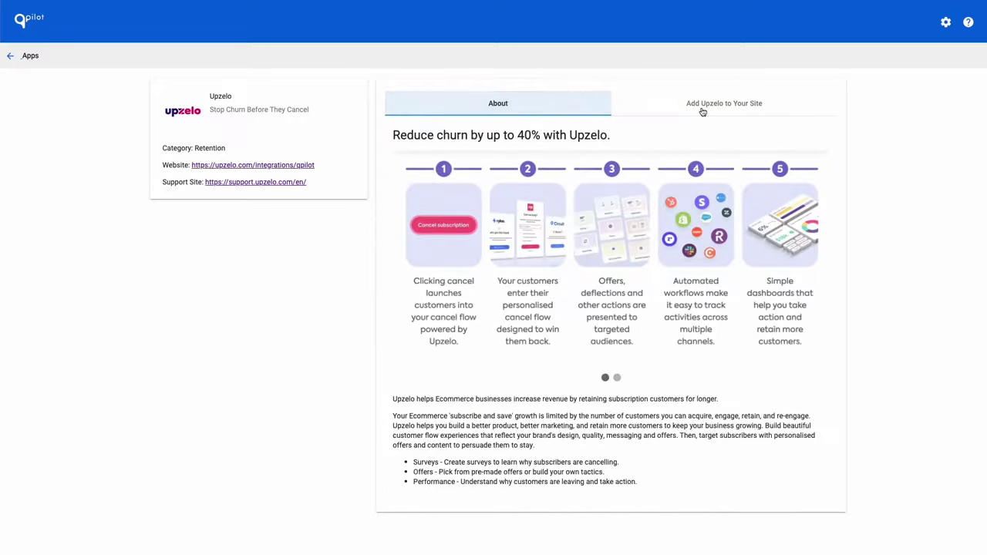
left_click(702, 110)
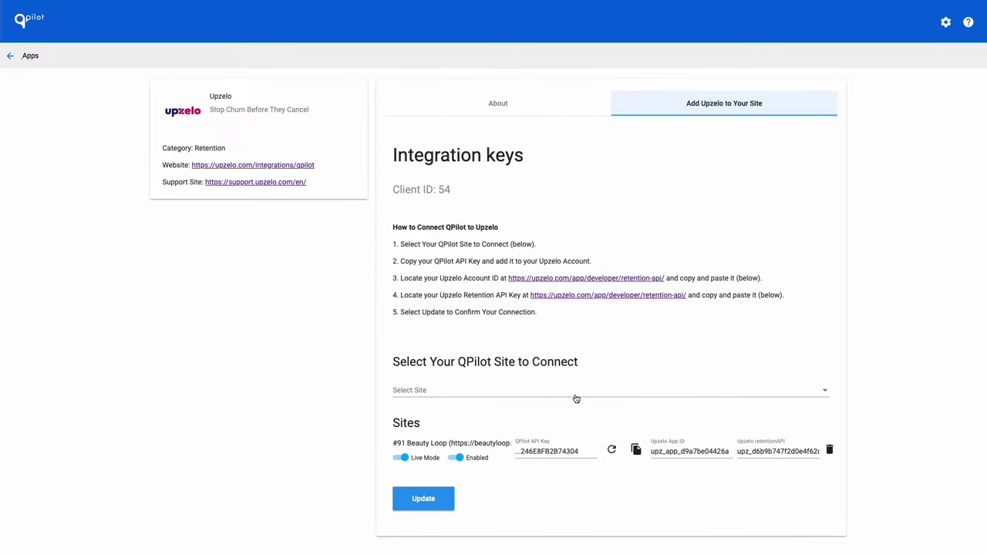
left_click(576, 395)
left_click(576, 392)
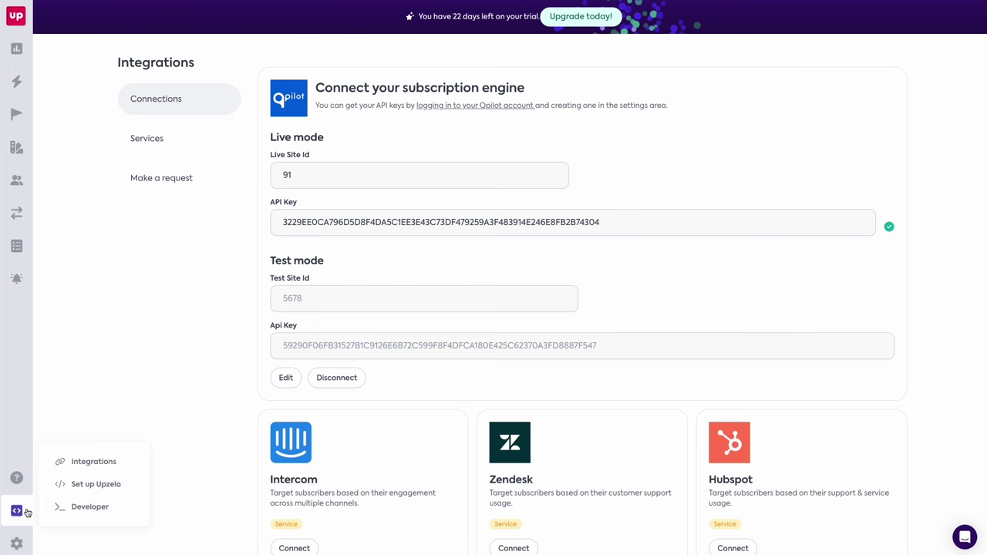
Open the developer API keys area, then highlight the 218 customer records count on Audiences
left_click(90, 507)
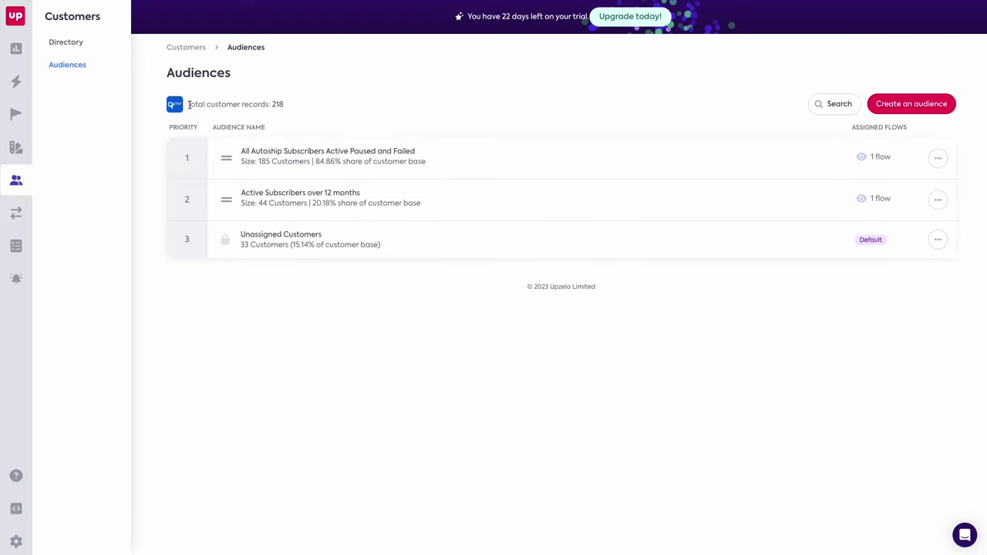
left_click_drag(188, 104, 282, 102)
left_click(346, 100)
left_click(929, 103)
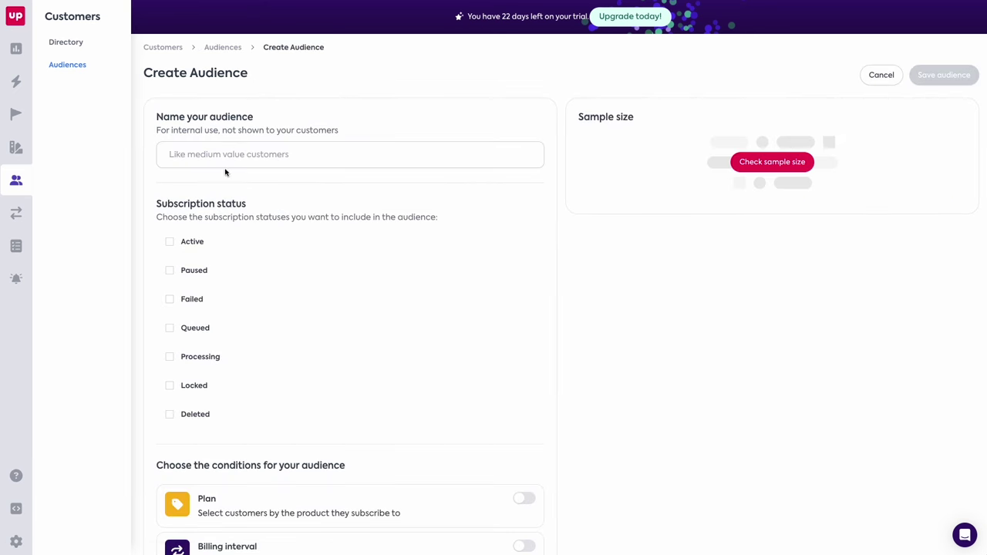
scroll(284, 79, "down", 1)
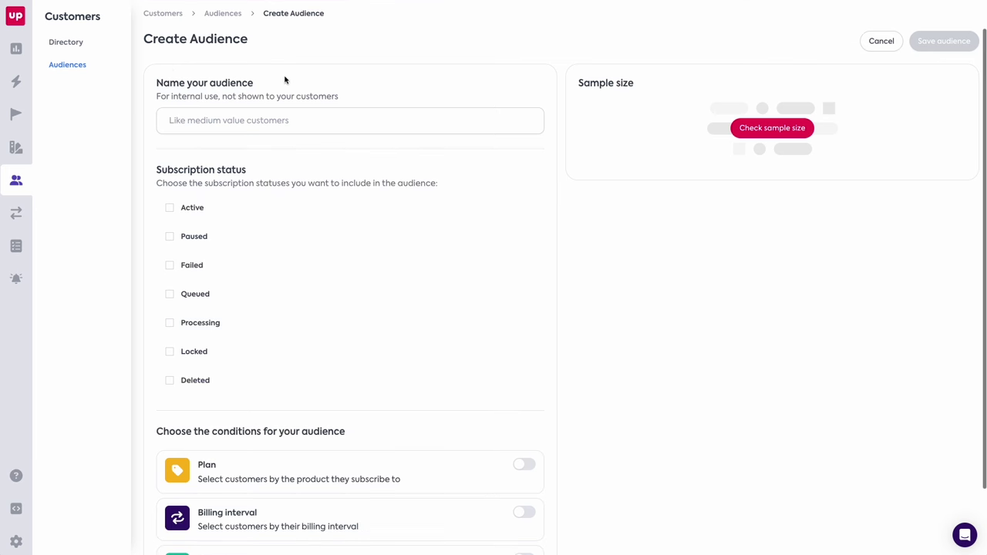
scroll(204, 182, "down", 1)
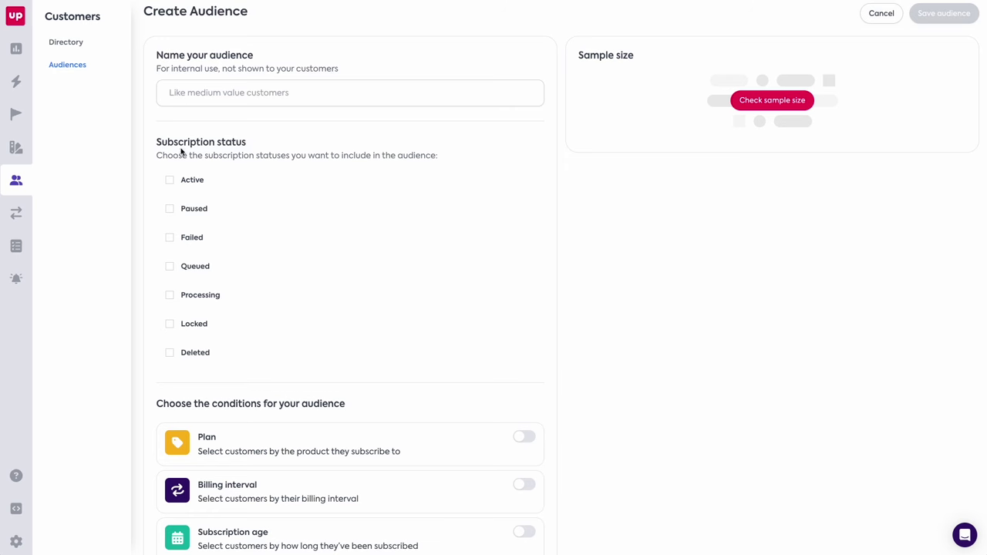
scroll(237, 182, "down", 2)
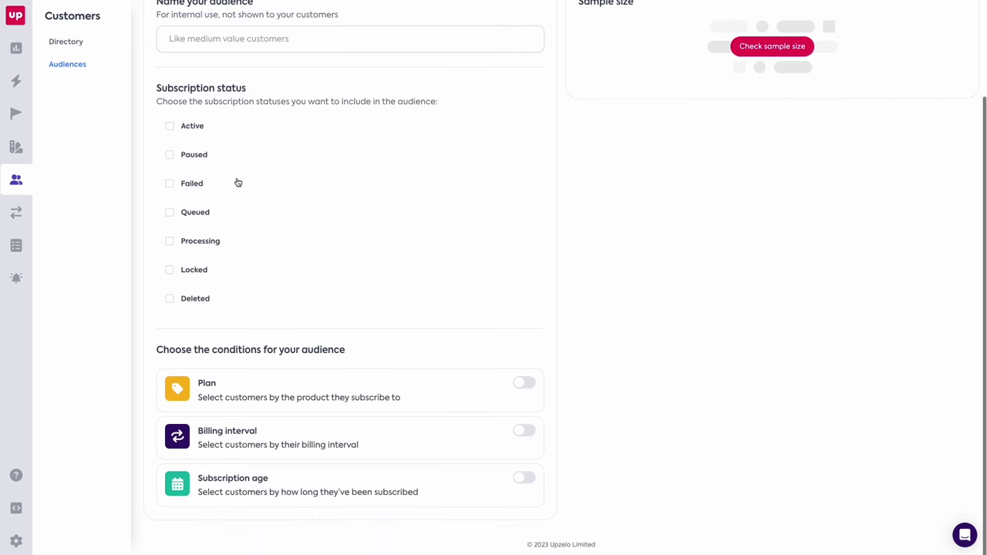
left_click(518, 383)
scroll(409, 381, "down", 5)
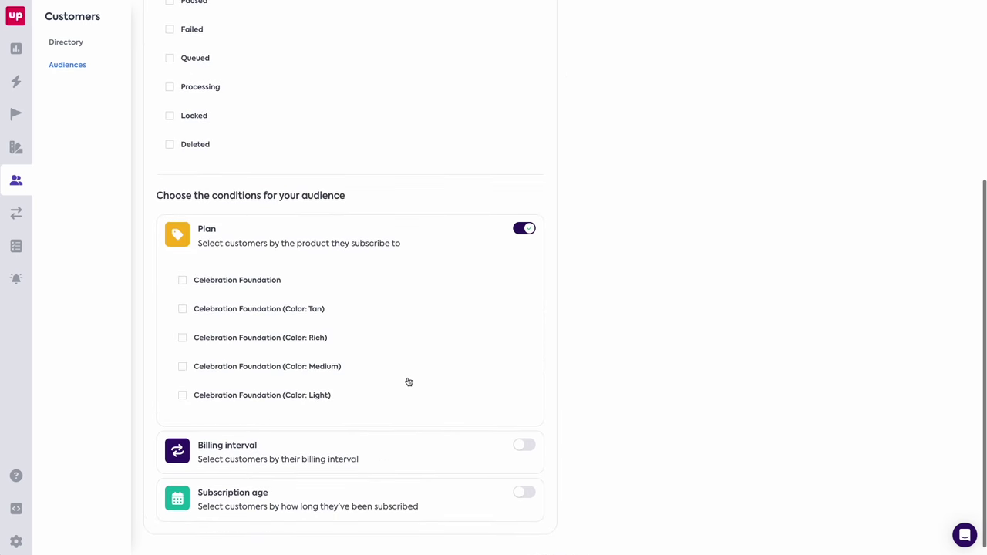
scroll(409, 381, "down", 2)
left_click(518, 448)
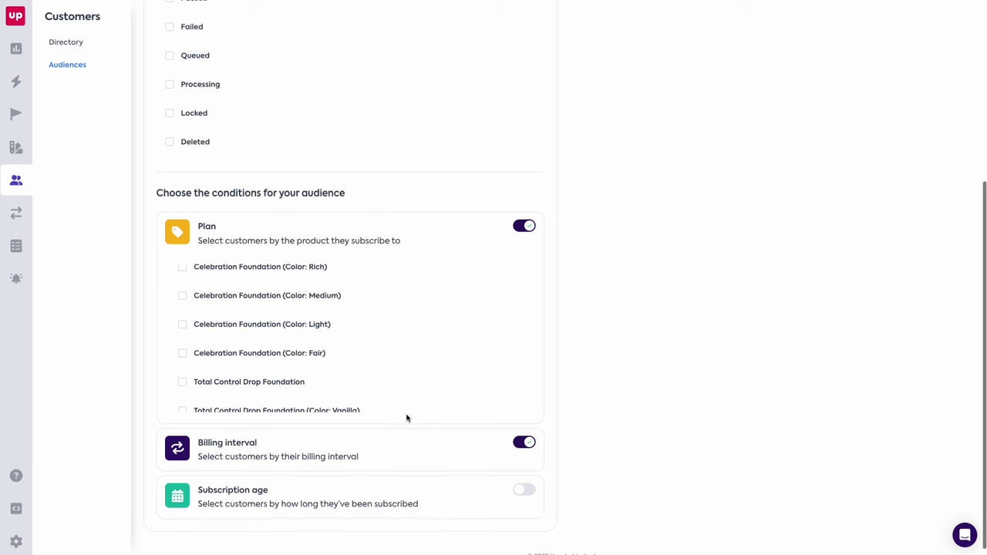
scroll(406, 418, "down", 5)
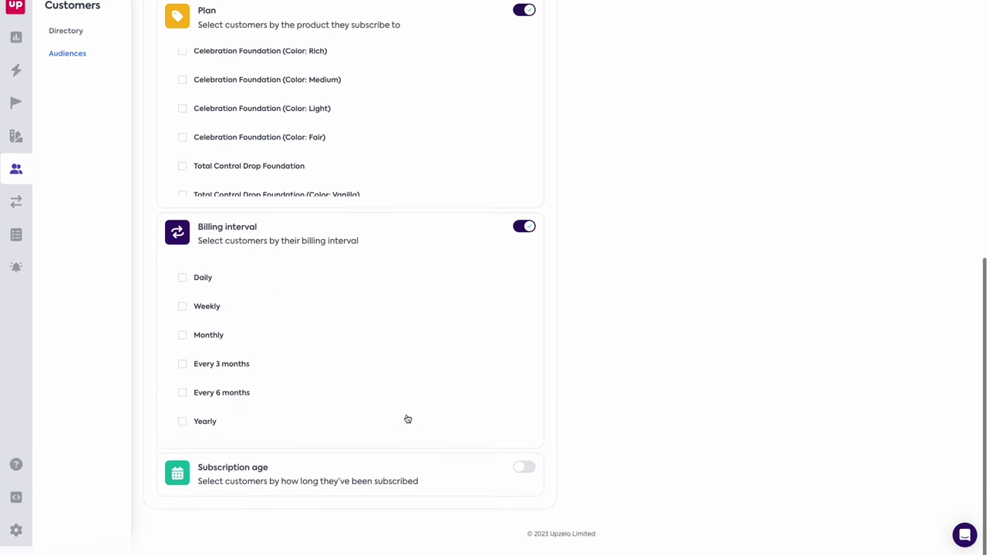
left_click(471, 470)
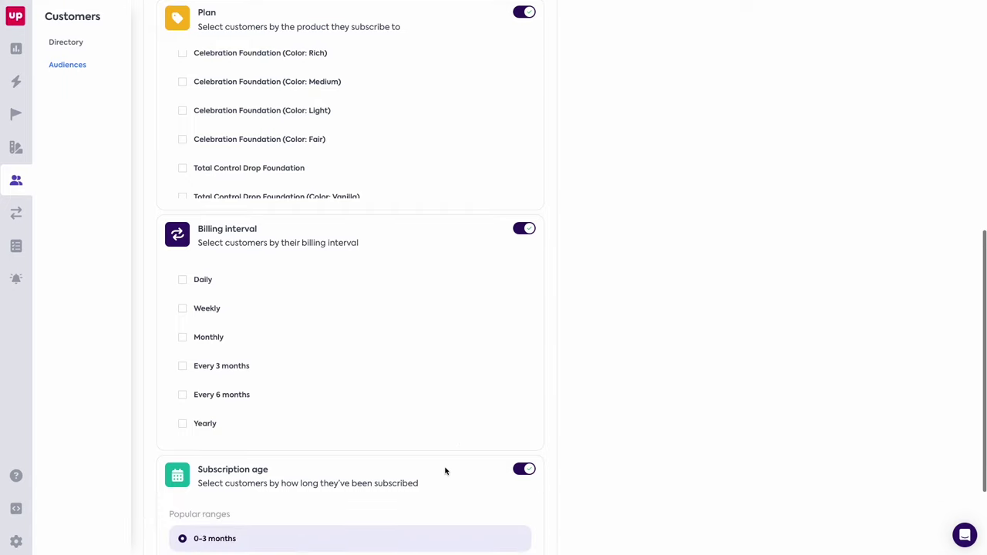
scroll(445, 471, "down", 3)
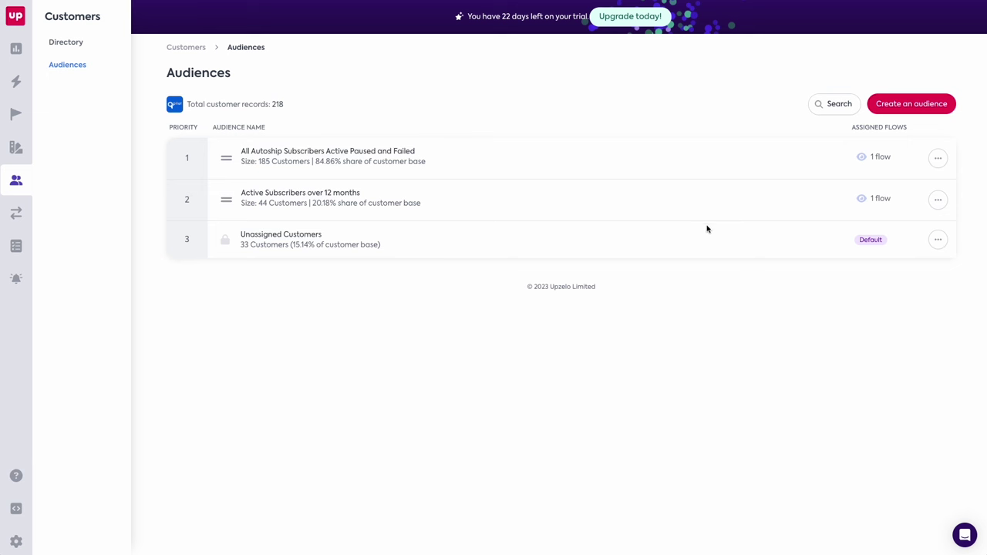
Edit the Active Subscribers over 12 months audience, then go to the Flows list
left_click(942, 200)
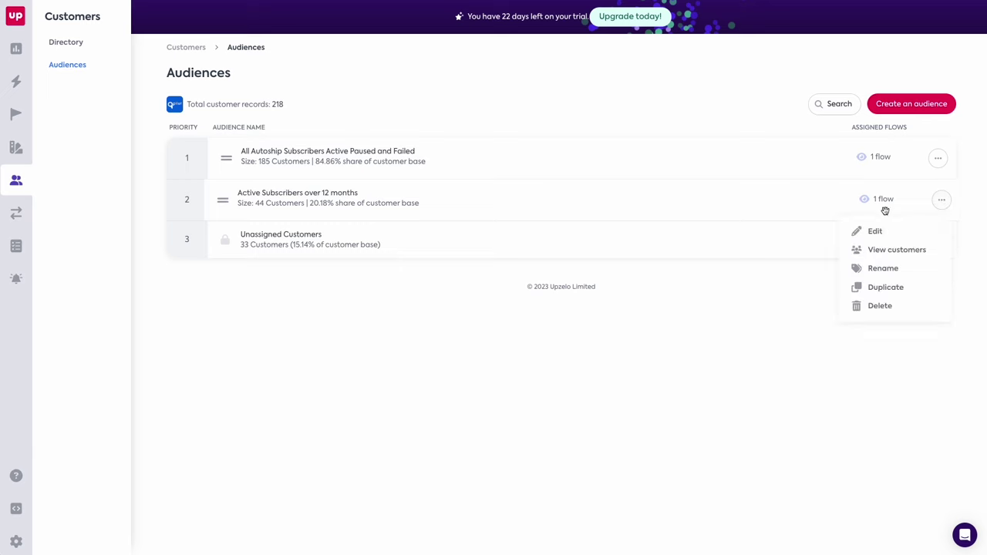
left_click(882, 240)
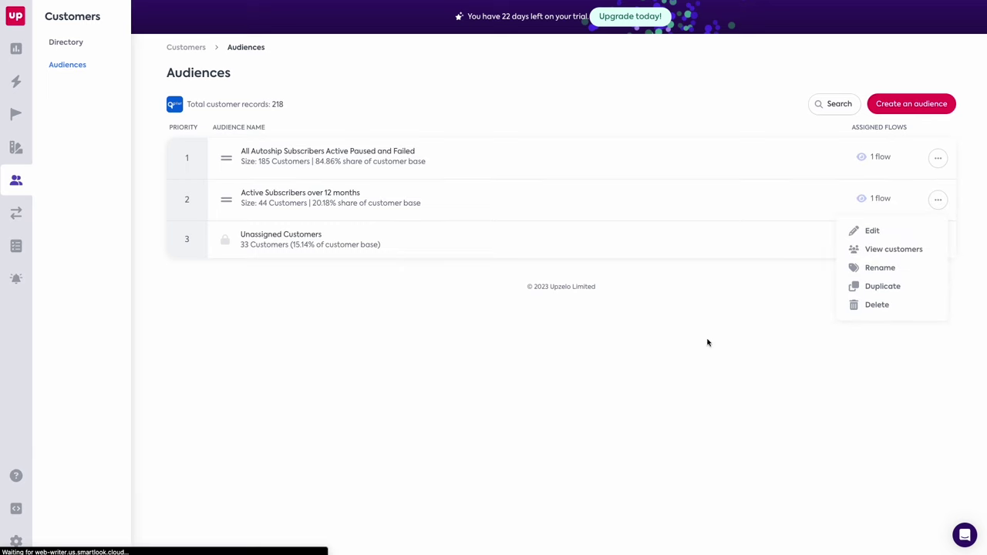
scroll(706, 347, "down", 1)
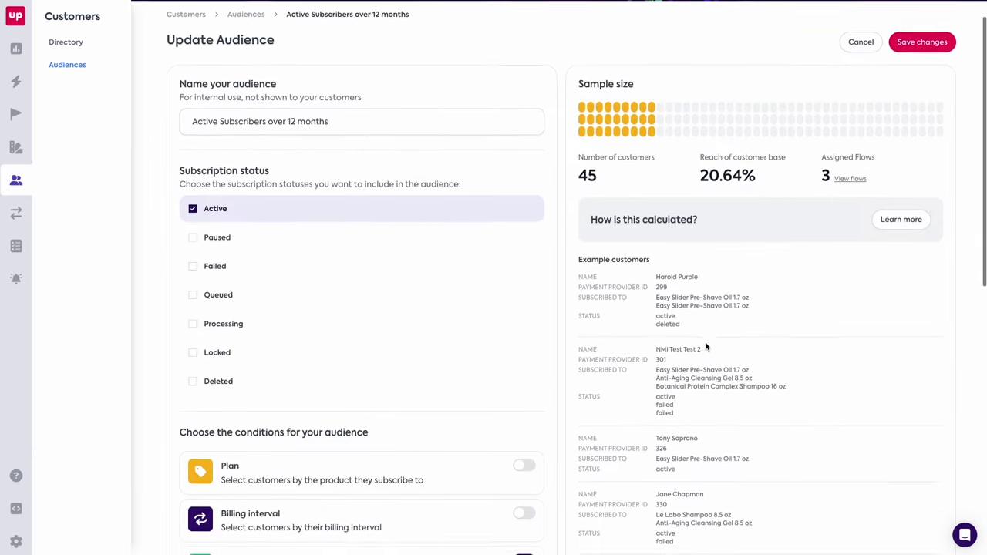
left_click(17, 214)
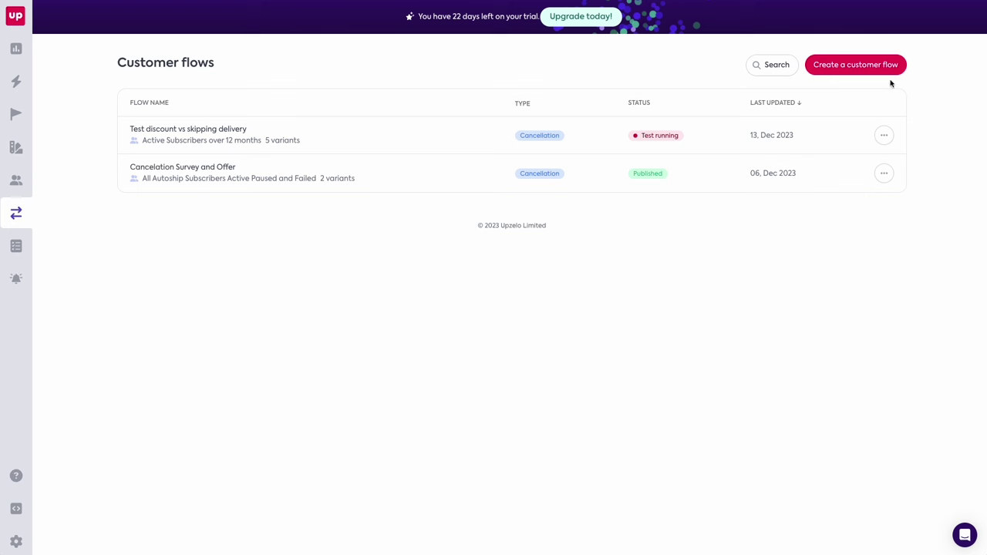
left_click(853, 68)
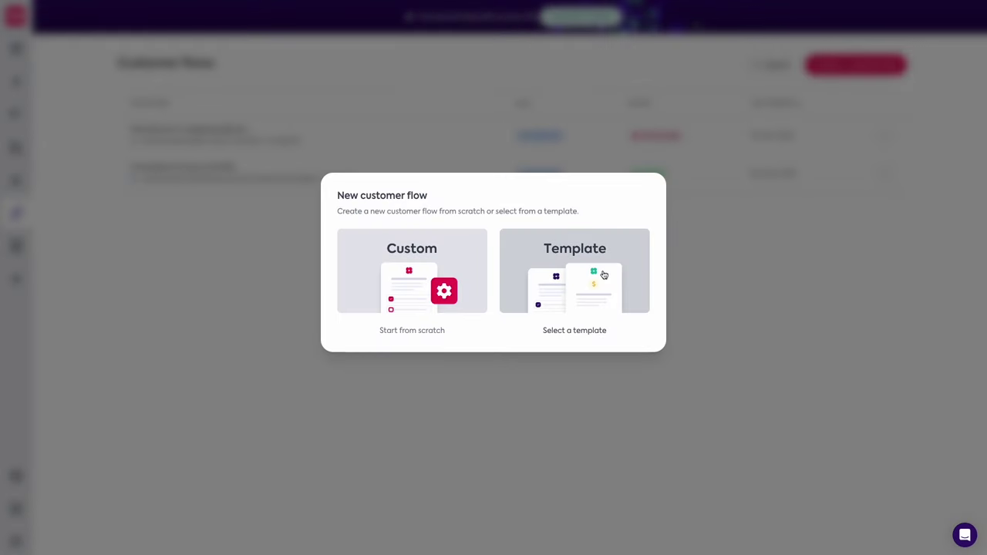
left_click(549, 301)
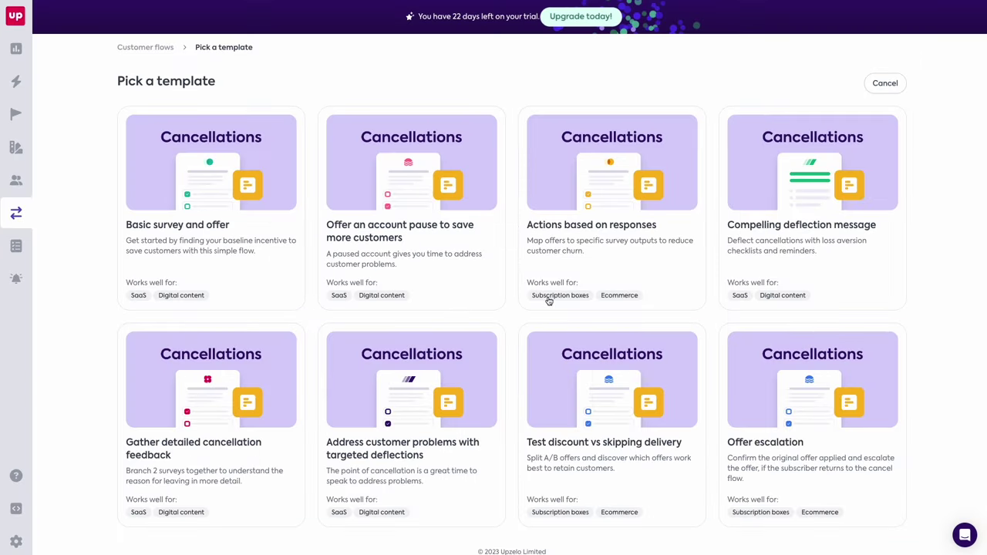
left_click(562, 249)
left_click(775, 67)
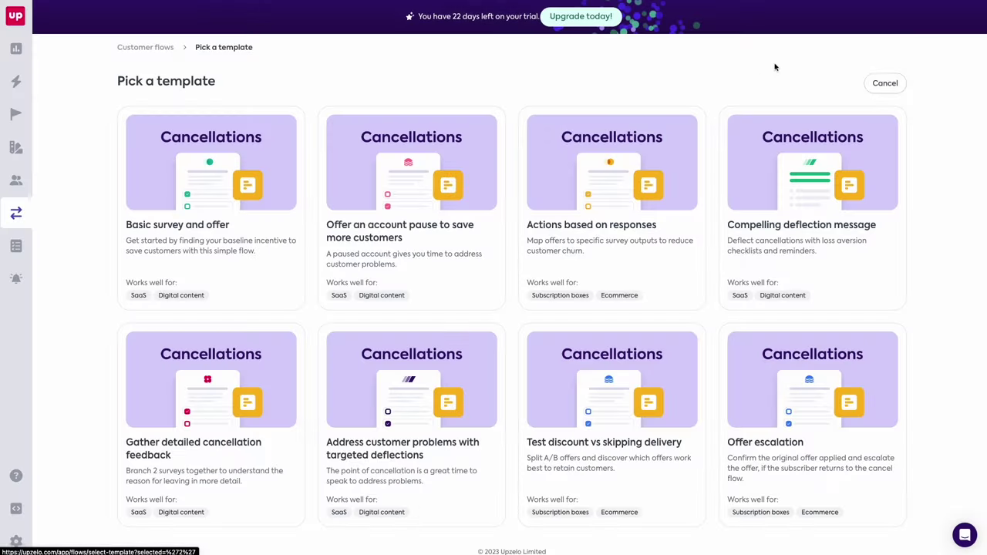
left_click(881, 91)
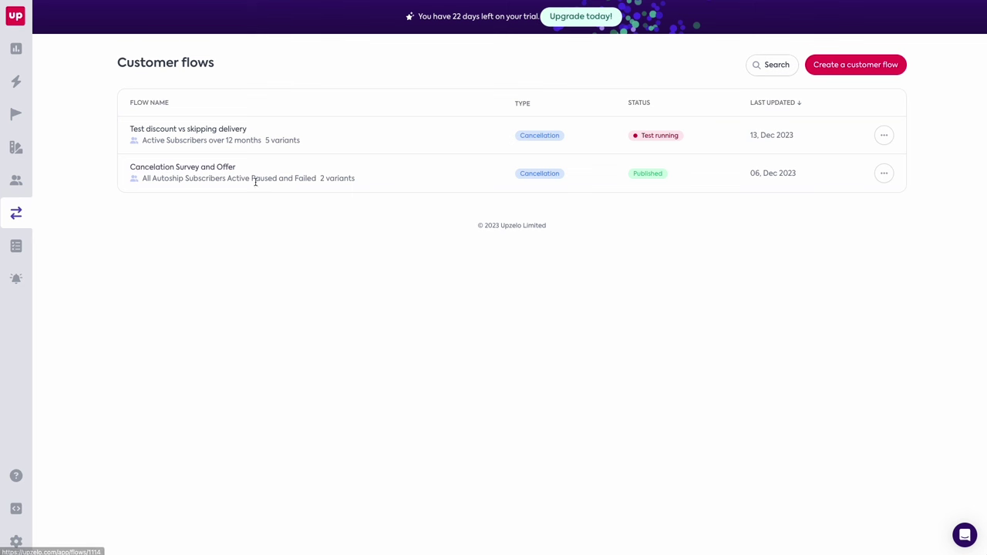
left_click(884, 174)
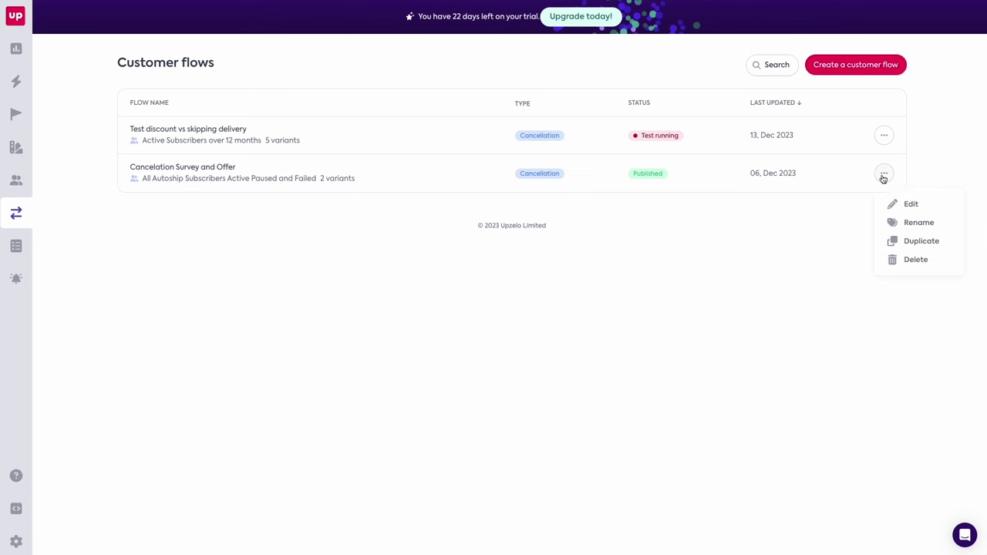
left_click(910, 208)
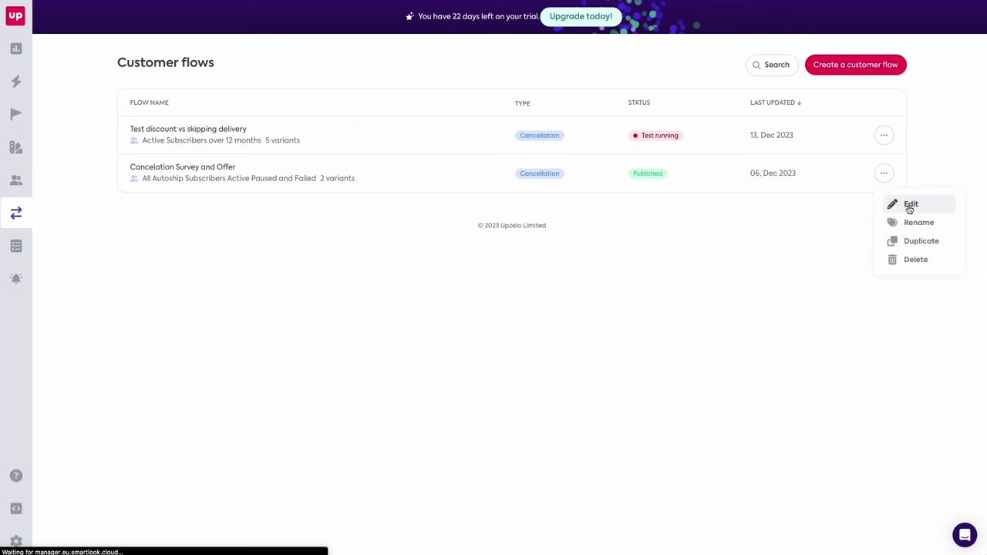
scroll(833, 236, "down", 1)
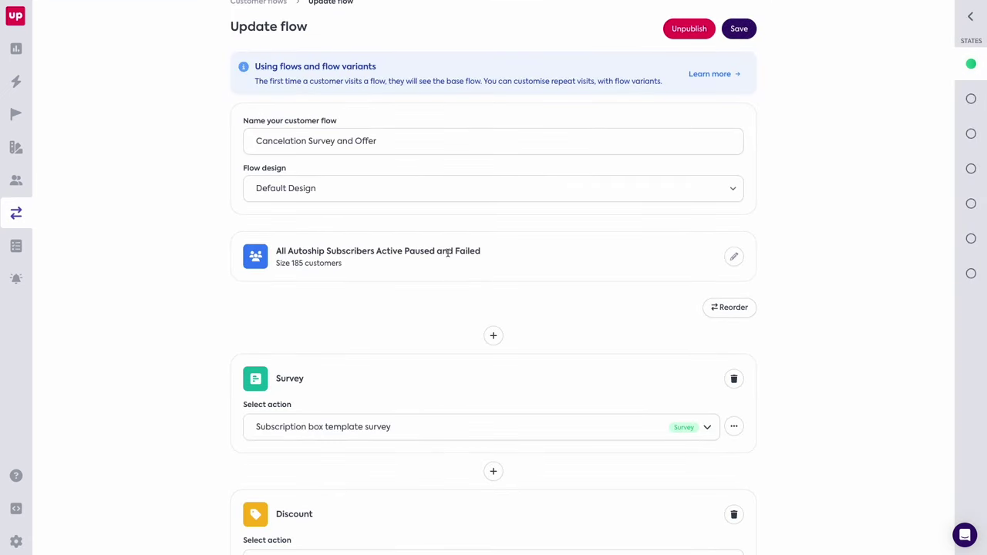
scroll(508, 257, "down", 1)
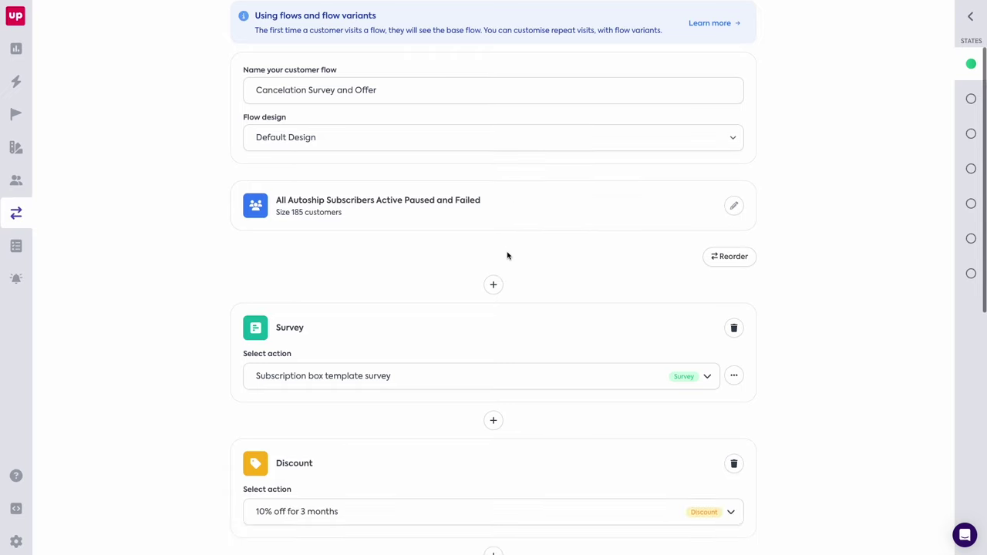
scroll(507, 256, "down", 2)
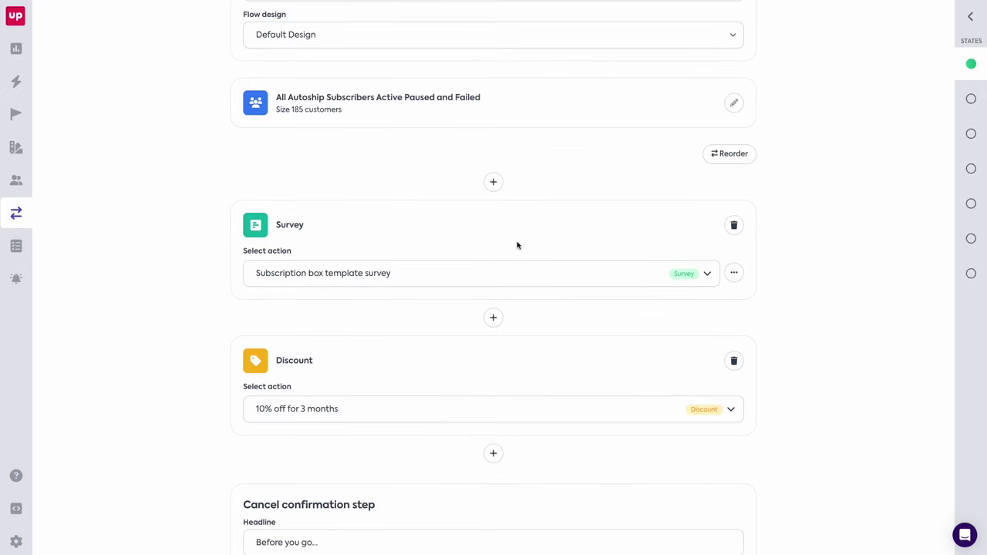
scroll(517, 245, "down", 2)
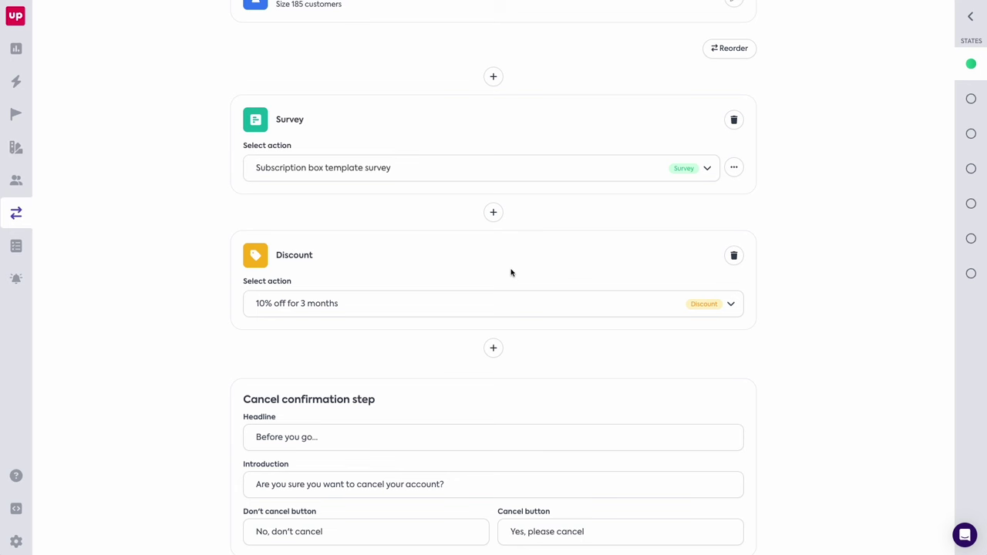
scroll(510, 273, "down", 1)
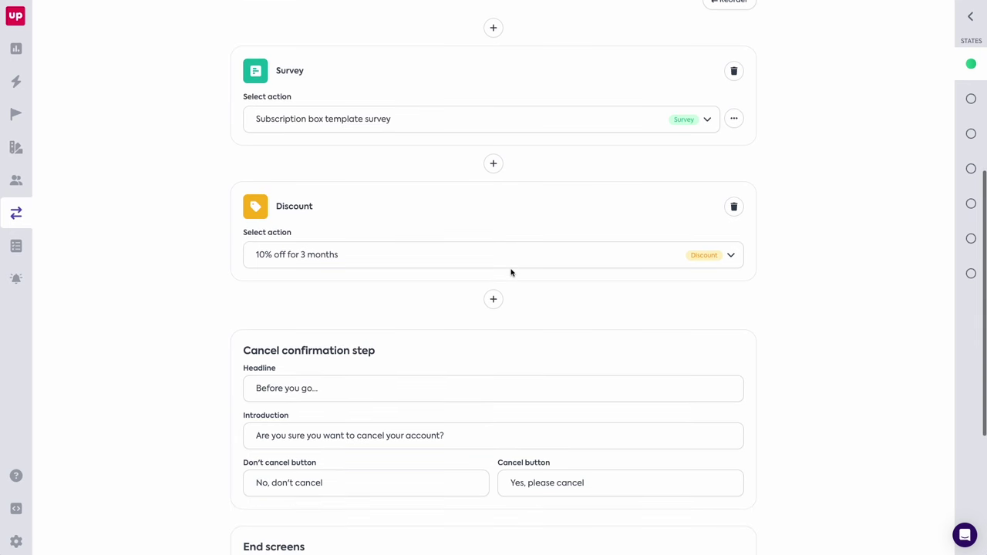
scroll(432, 165, "down", 4)
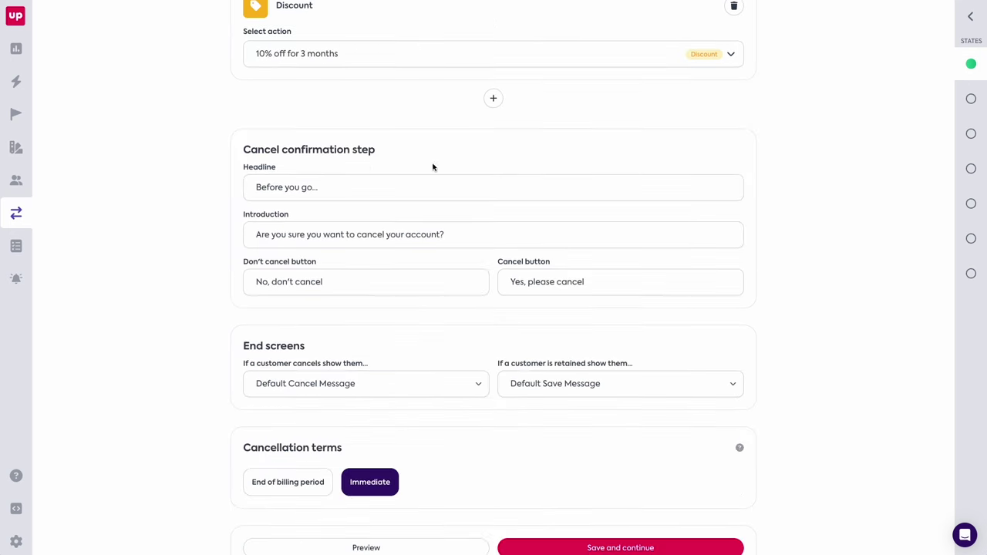
scroll(327, 160, "down", 1)
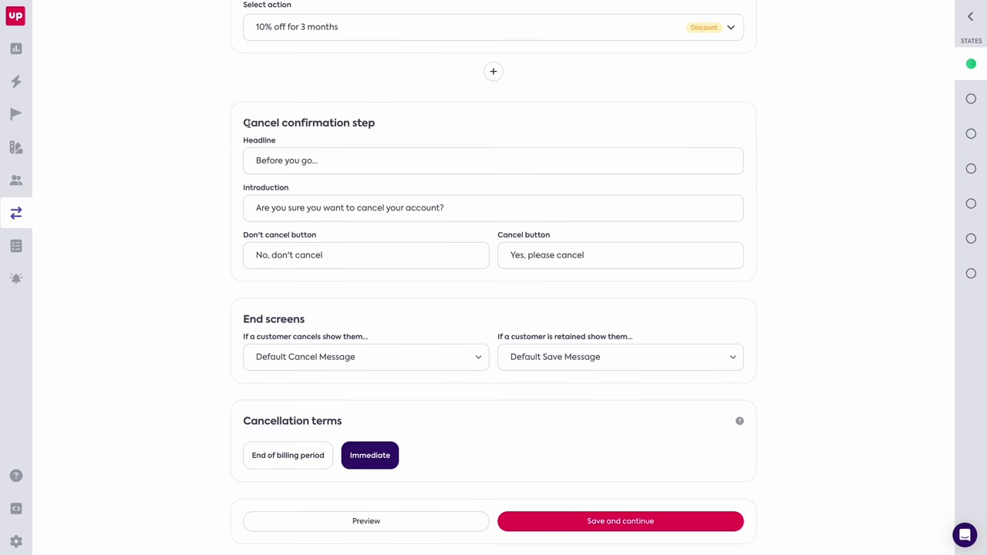
left_click_drag(241, 126, 374, 121)
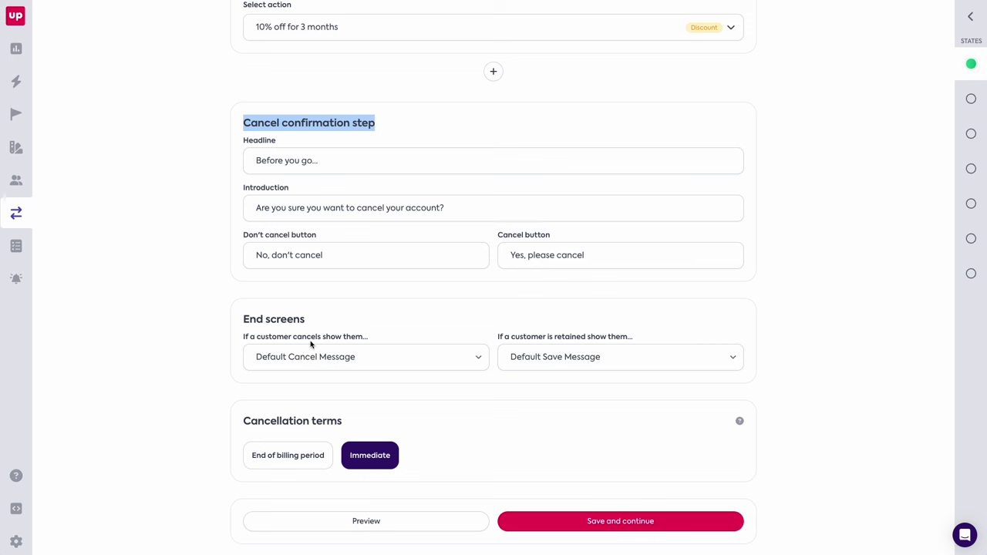
left_click_drag(243, 319, 307, 323)
left_click(359, 297)
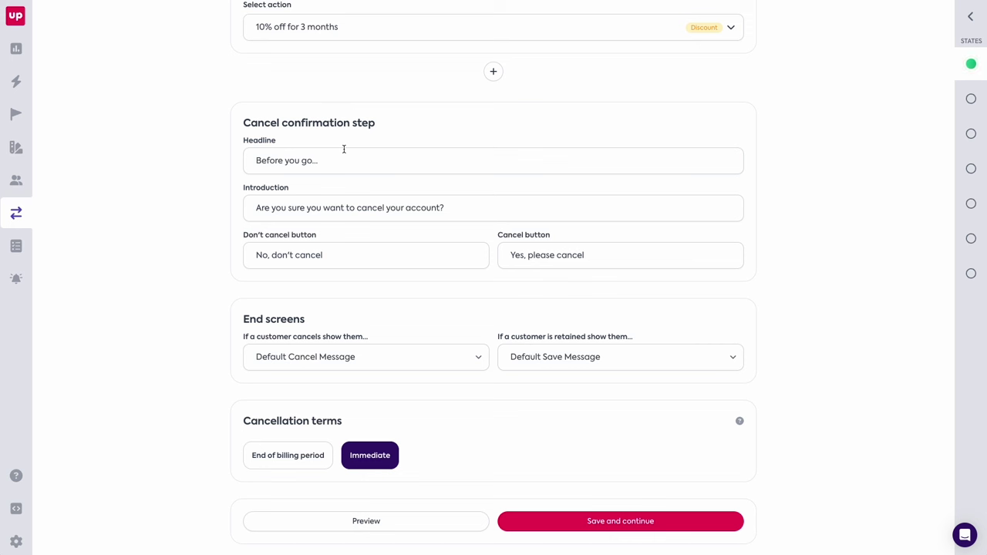
scroll(345, 149, "down", 1)
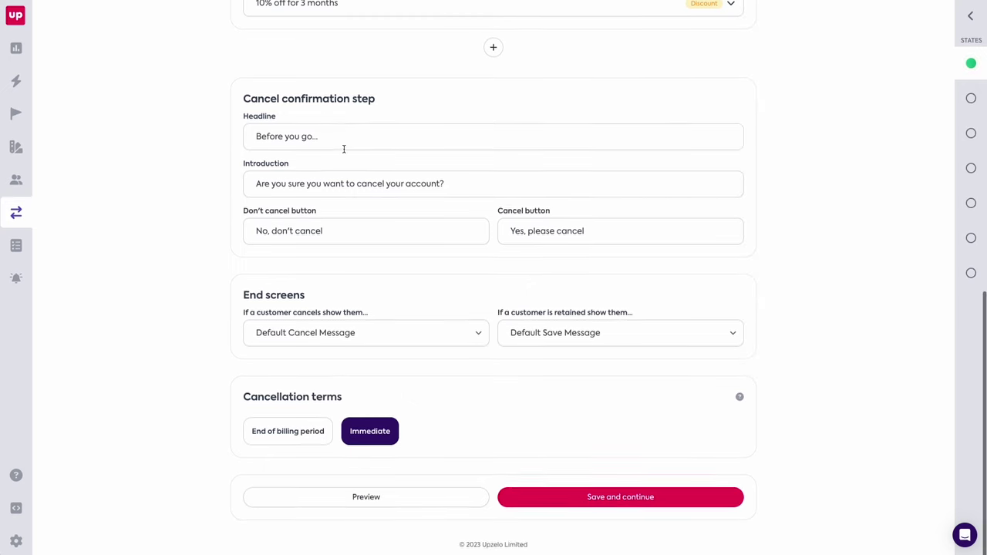
Preview the branded cancel flow, pick a survey reason, and advance to the 10% discount offer
left_click(445, 497)
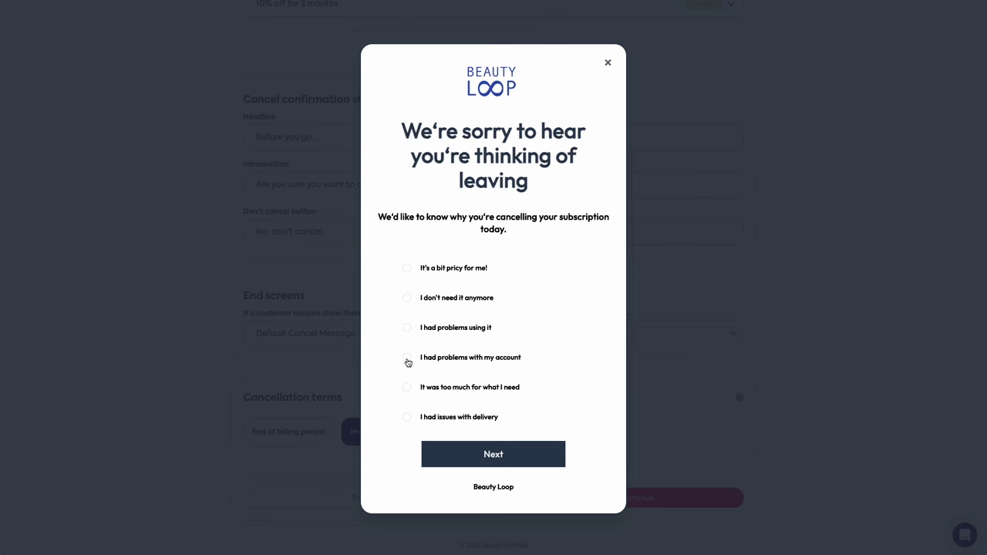
left_click(407, 360)
left_click(476, 448)
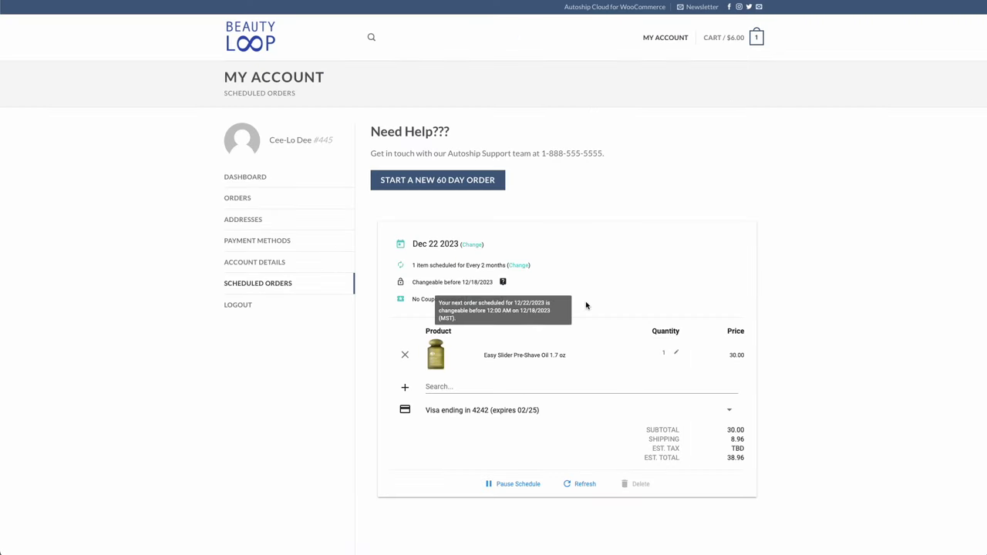
Cancel the scheduled order citing 'It's a bit pricy for me!' and accept the 10% offer
left_click(636, 484)
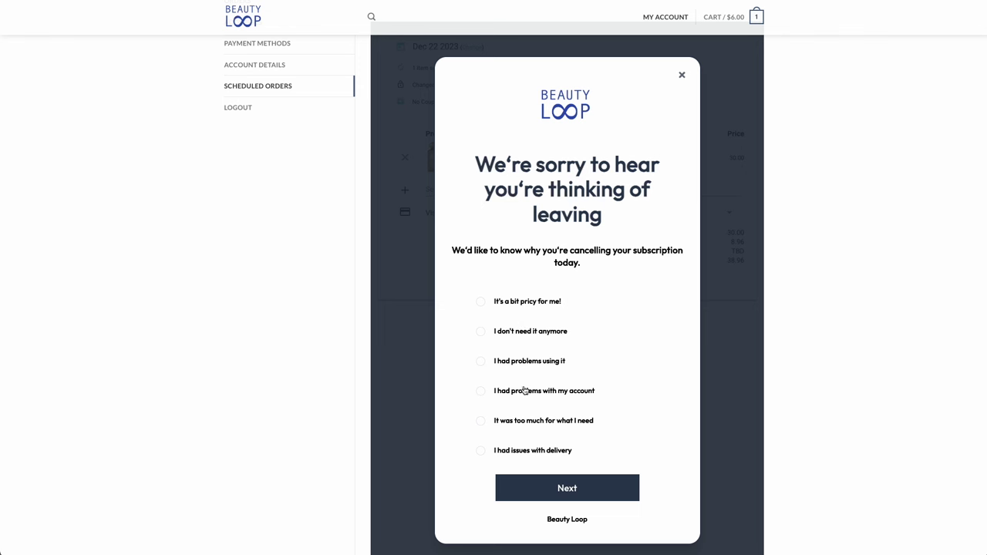
left_click(523, 332)
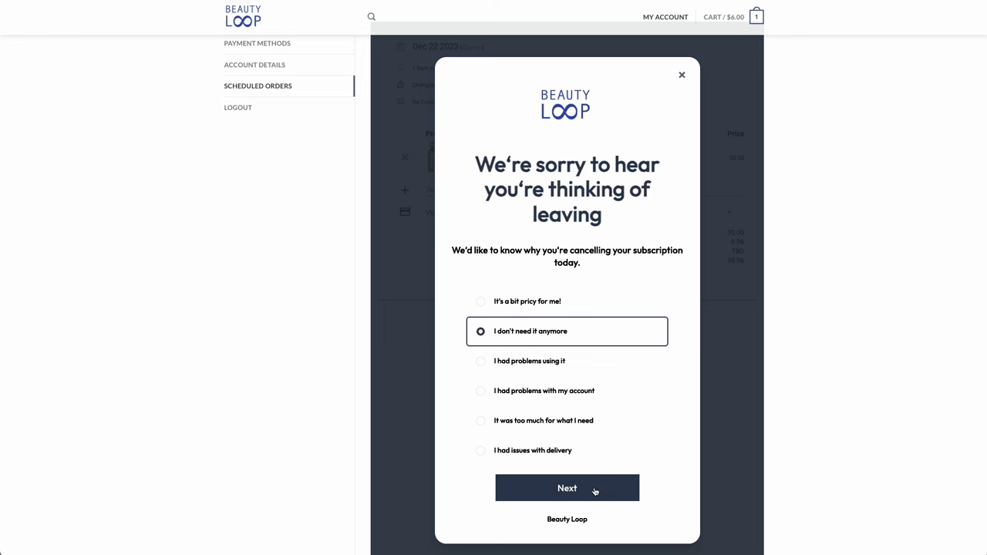
left_click(532, 311)
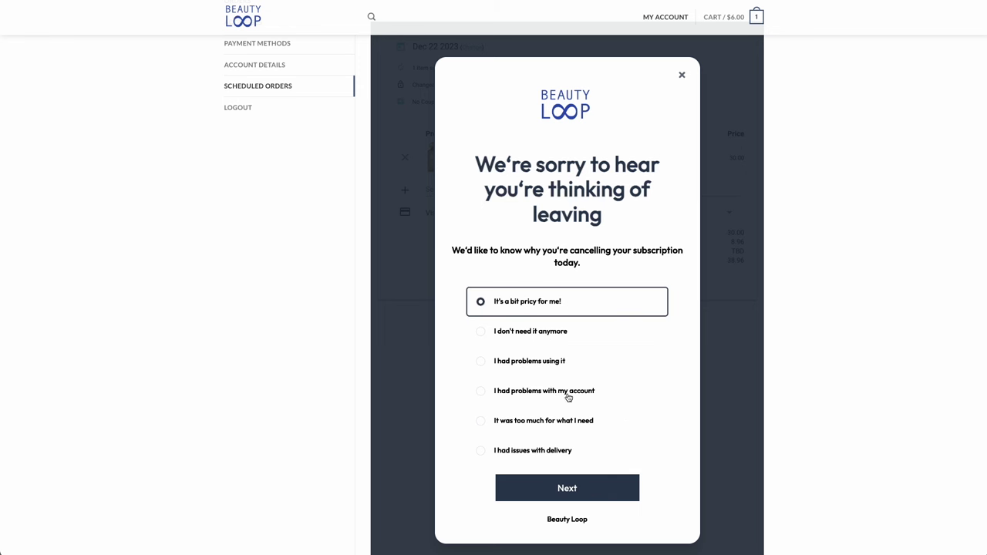
left_click(574, 488)
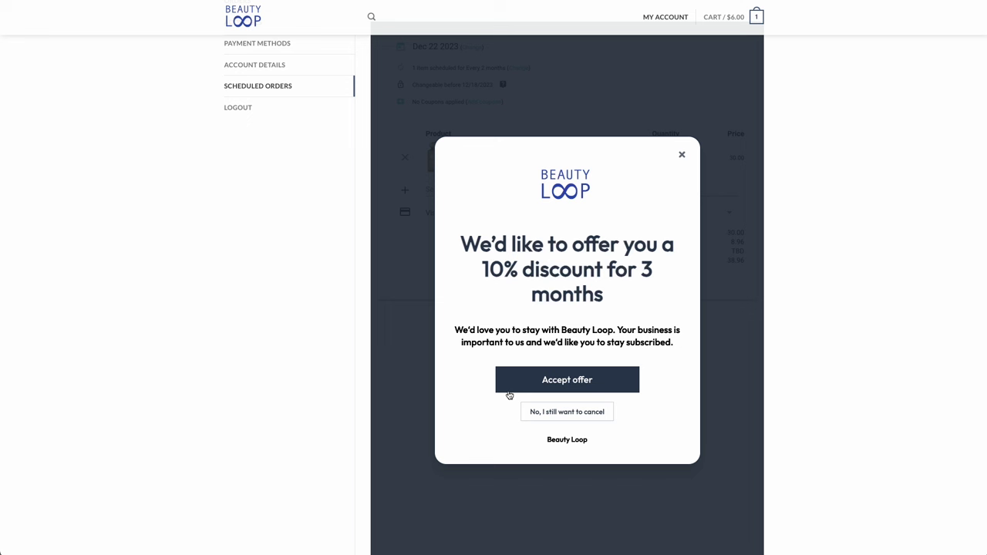
left_click(575, 382)
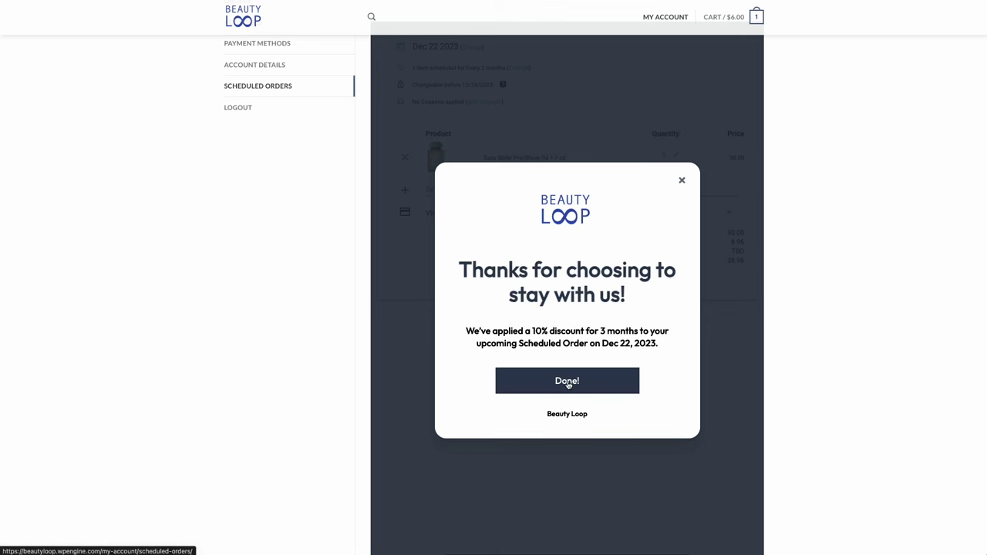
left_click(574, 382)
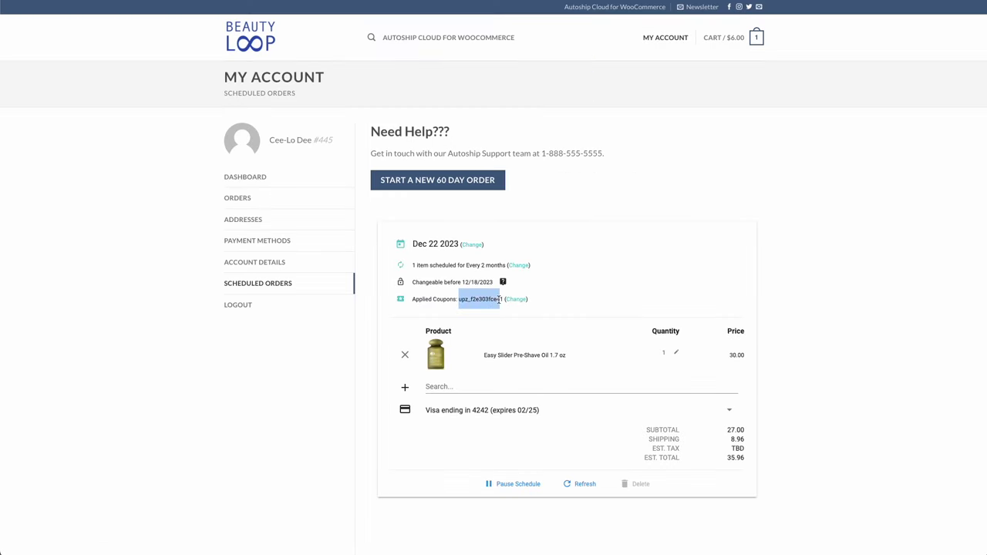
Highlight the newly applied Upzelo coupon code on the December order, then clear the selection
left_click_drag(459, 300, 503, 301)
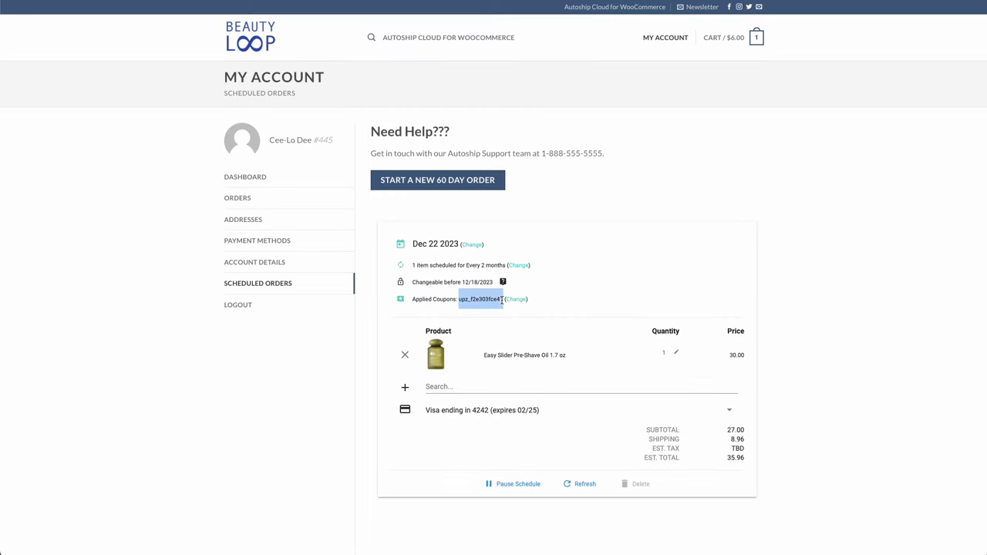
left_click(595, 301)
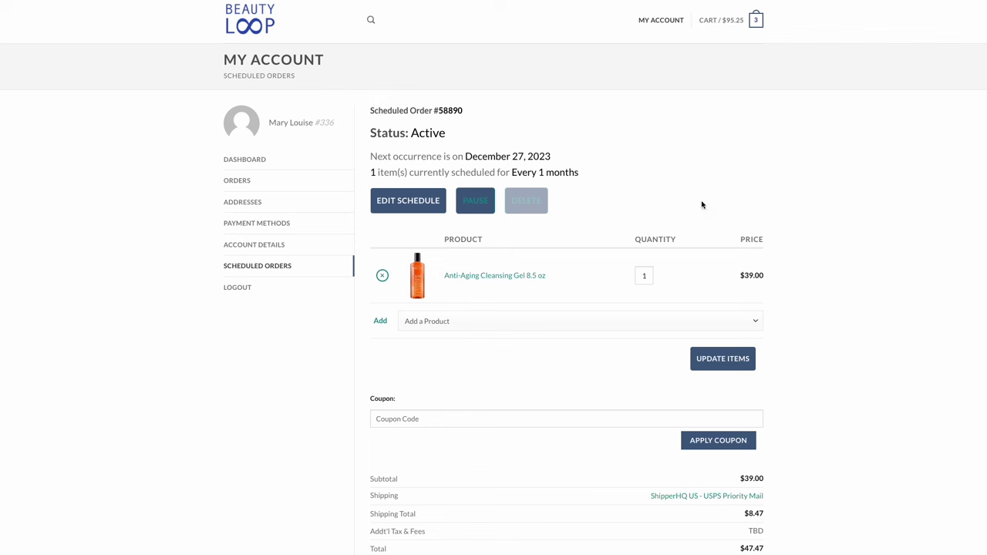
Start cancelling order #58890, then scroll Upzelo's Insights dashboard down to the Live stream
left_click(545, 212)
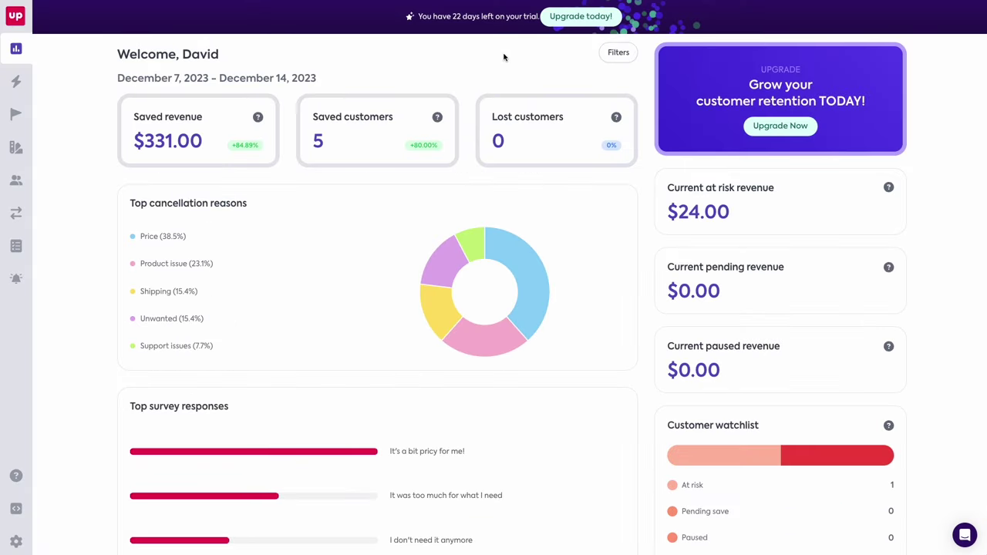
scroll(504, 57, "down", 1)
scroll(504, 57, "down", 1)
scroll(504, 57, "down", 1)
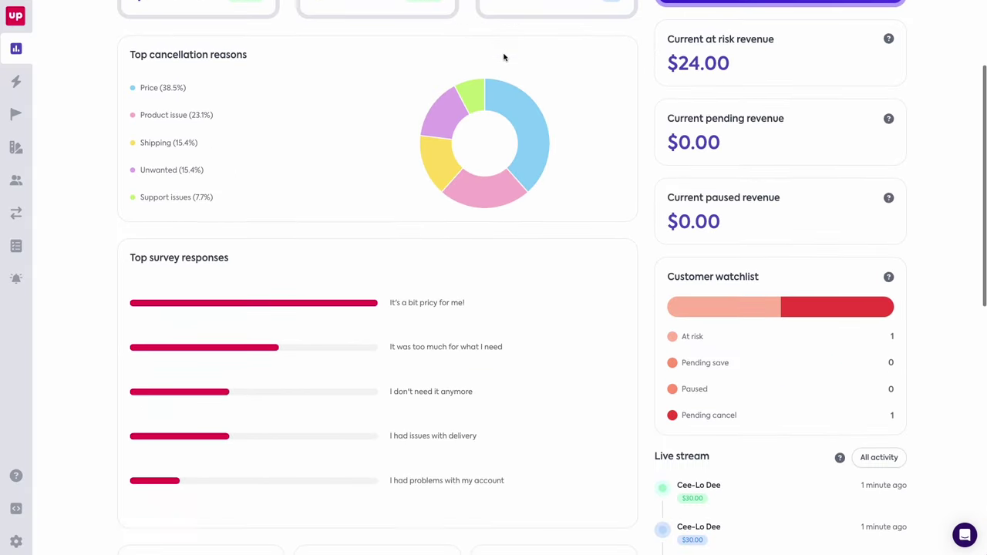
scroll(504, 57, "down", 1)
scroll(648, 300, "down", 2)
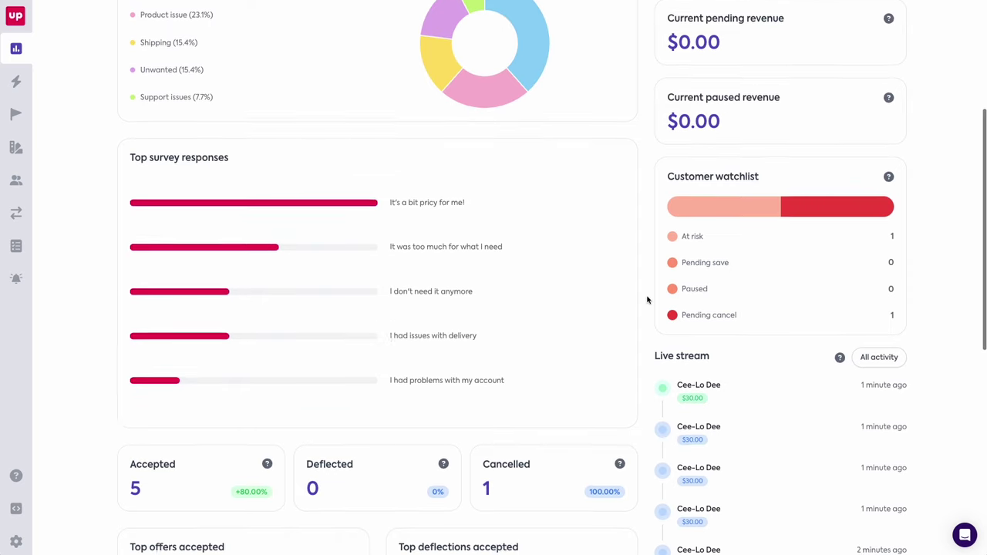
scroll(648, 300, "down", 1)
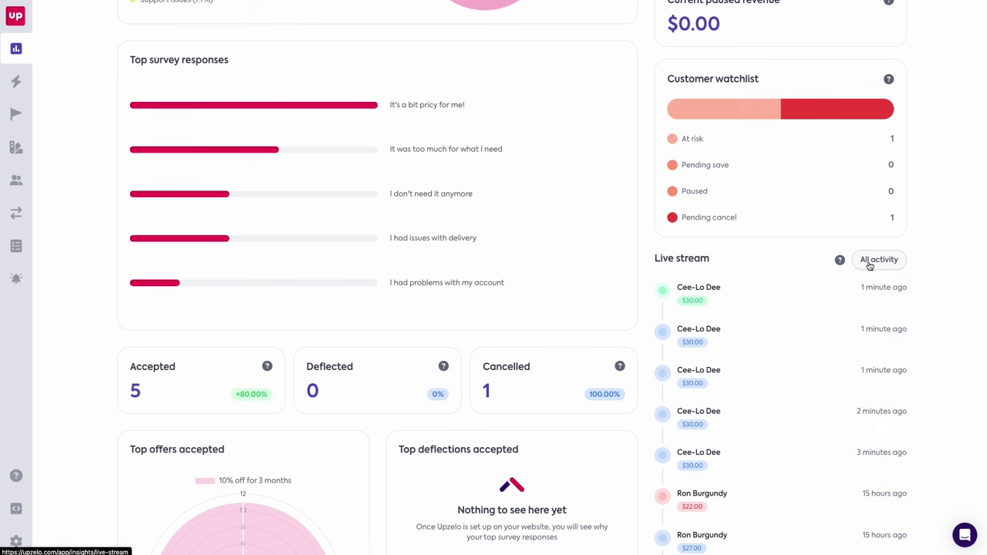
Open the latest Live stream customer's record and expand their Accepted activity
left_click(704, 292)
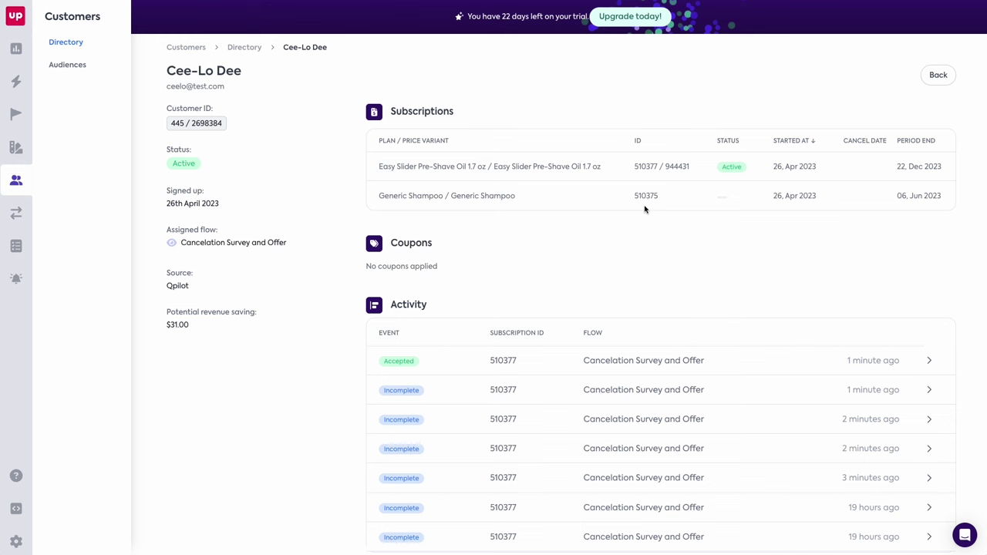
scroll(580, 273, "down", 1)
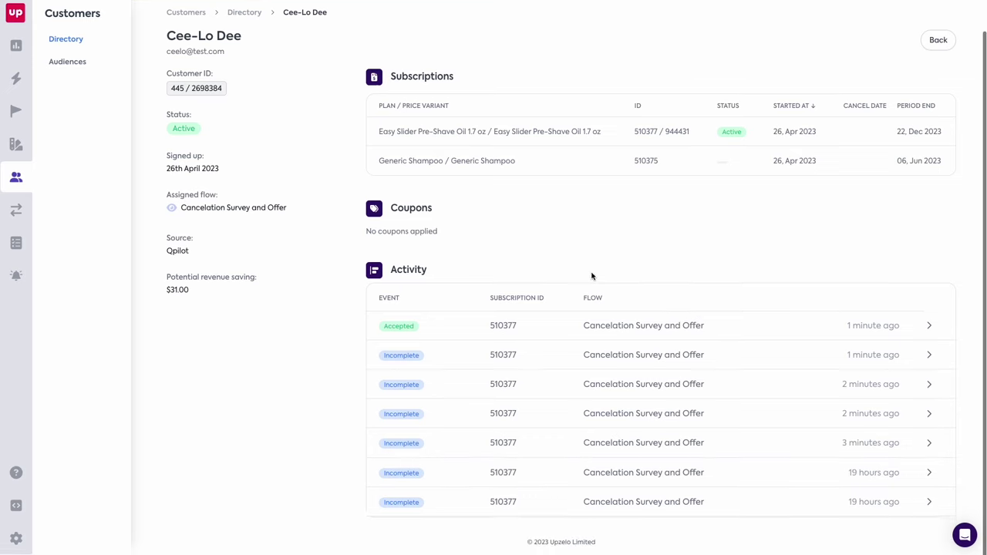
left_click_drag(584, 329, 708, 333)
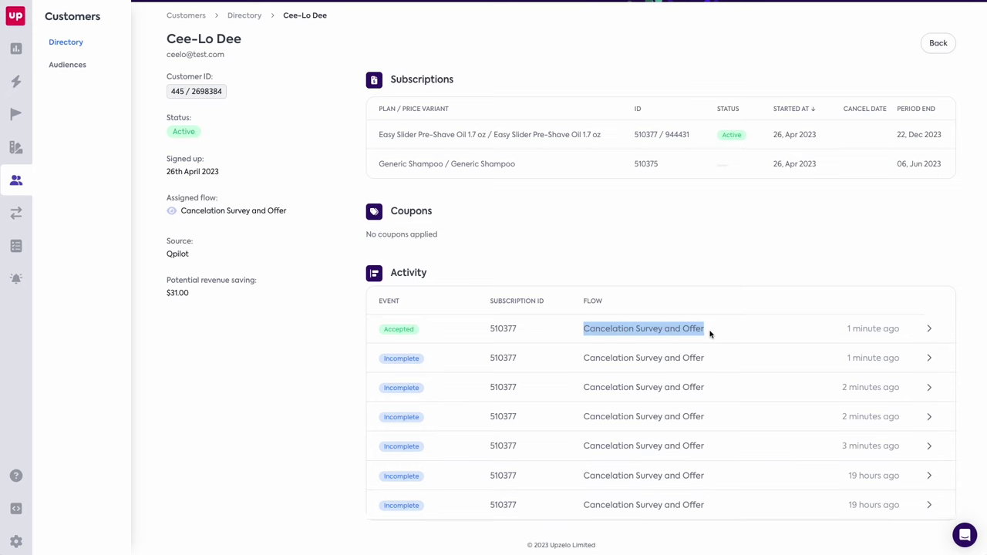
left_click(928, 330)
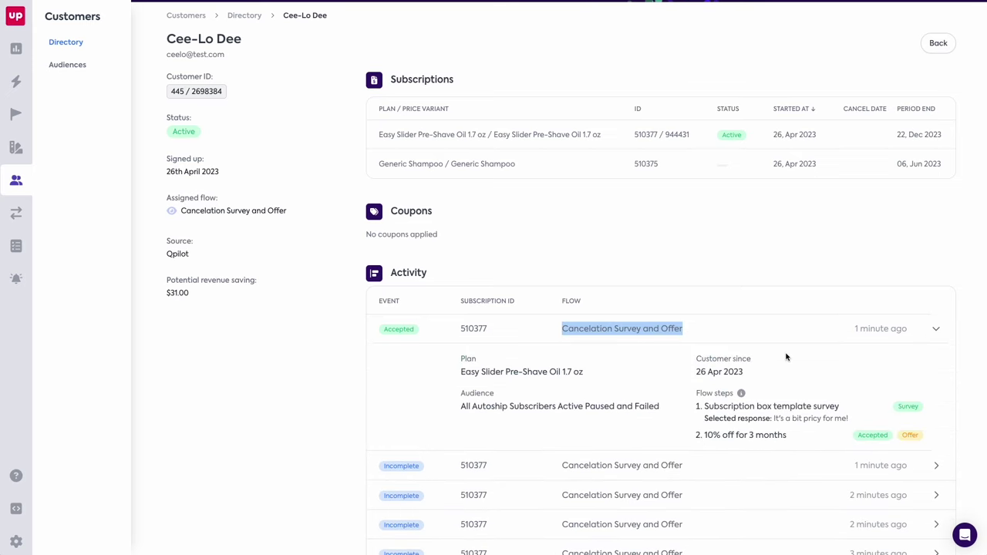
Check the potential revenue saving amount, then return to the Insights dashboard
scroll(787, 357, "down", 1)
scroll(787, 357, "down", 2)
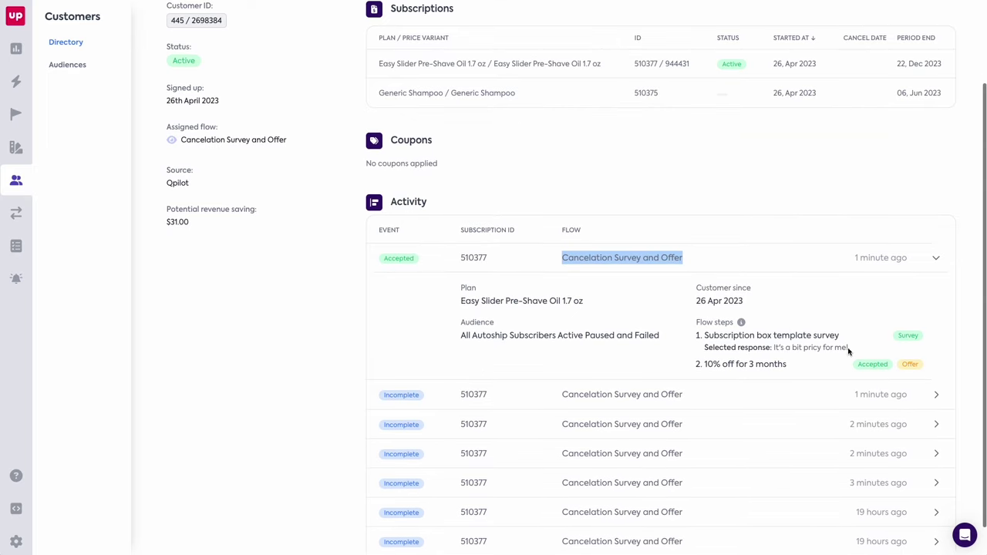
scroll(906, 356, "up", 3)
left_click_drag(278, 323, 165, 325)
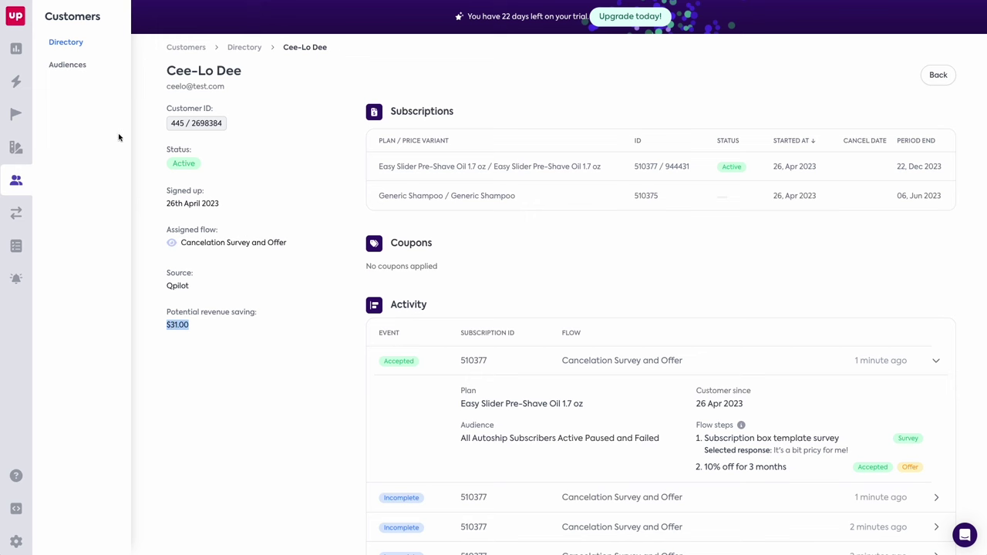
left_click(17, 49)
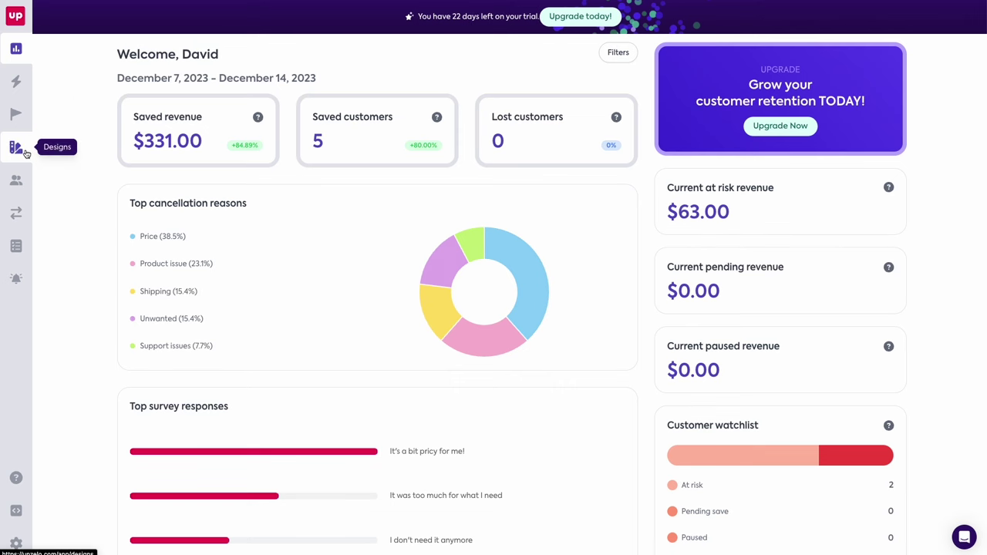
Review the Actions library, then show the Test discount vs skipping delivery flow's options in Customer flows
left_click(16, 81)
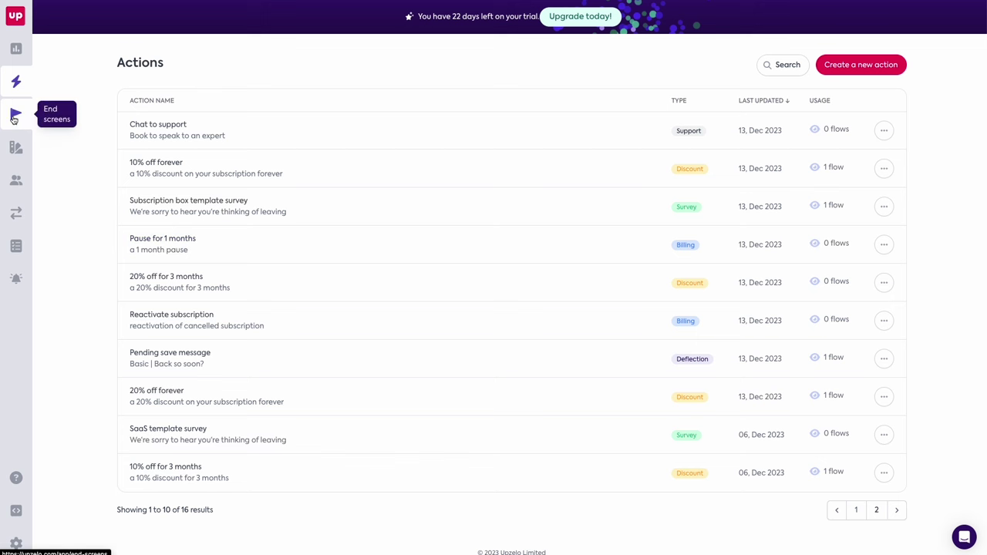
left_click(17, 213)
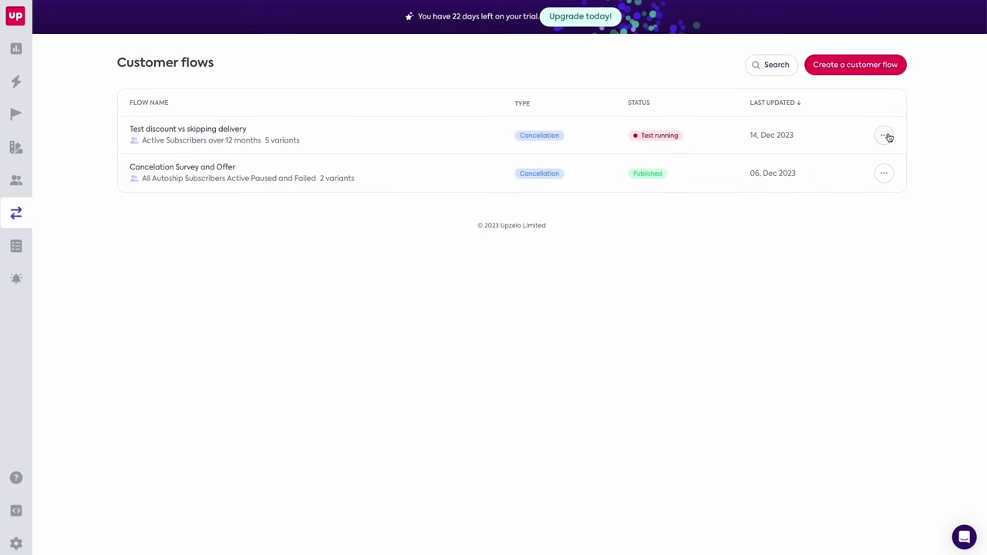
left_click(885, 135)
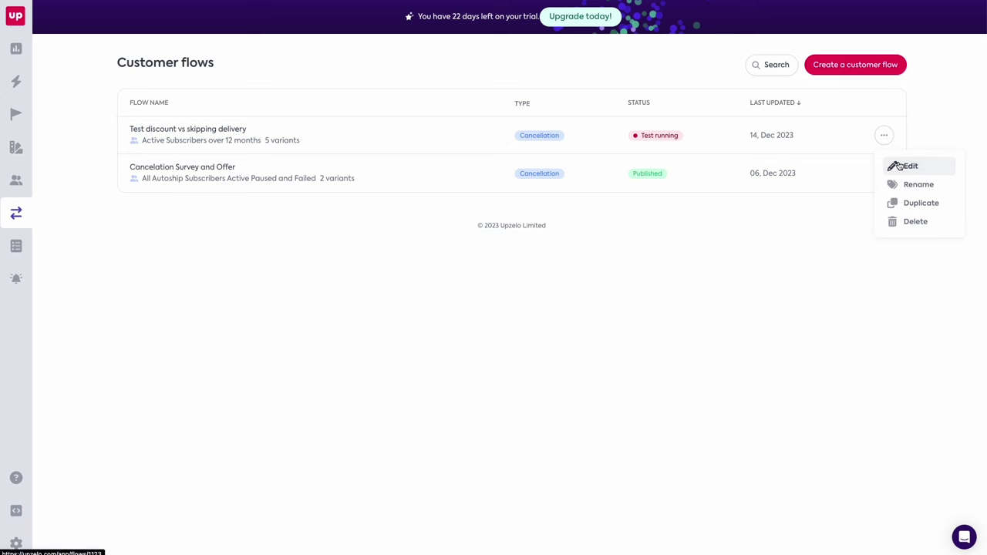
Review the Test discount vs skipping delivery flow: survey, 50/50 offer test, and cancellation terms
left_click(899, 166)
scroll(845, 152, "down", 1)
scroll(844, 152, "down", 1)
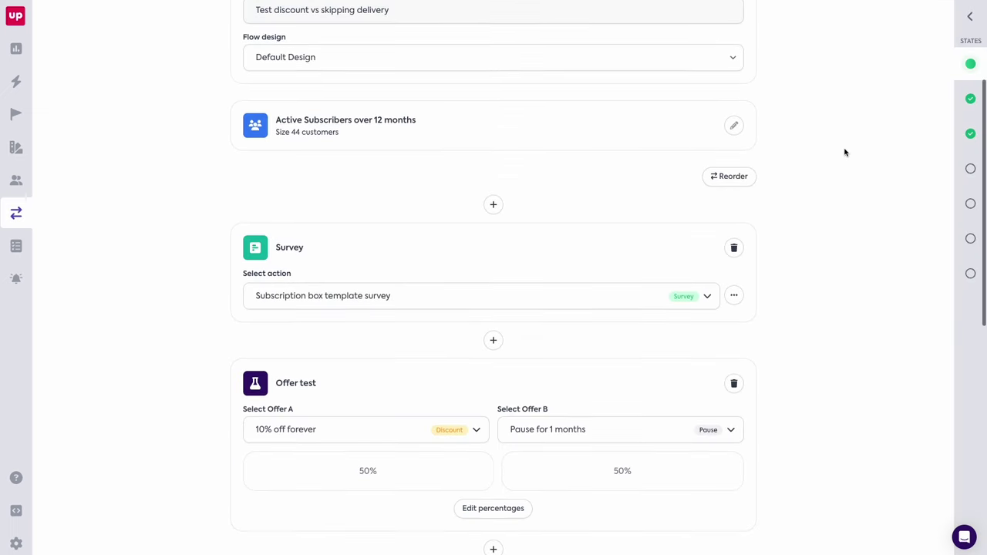
scroll(844, 152, "down", 1)
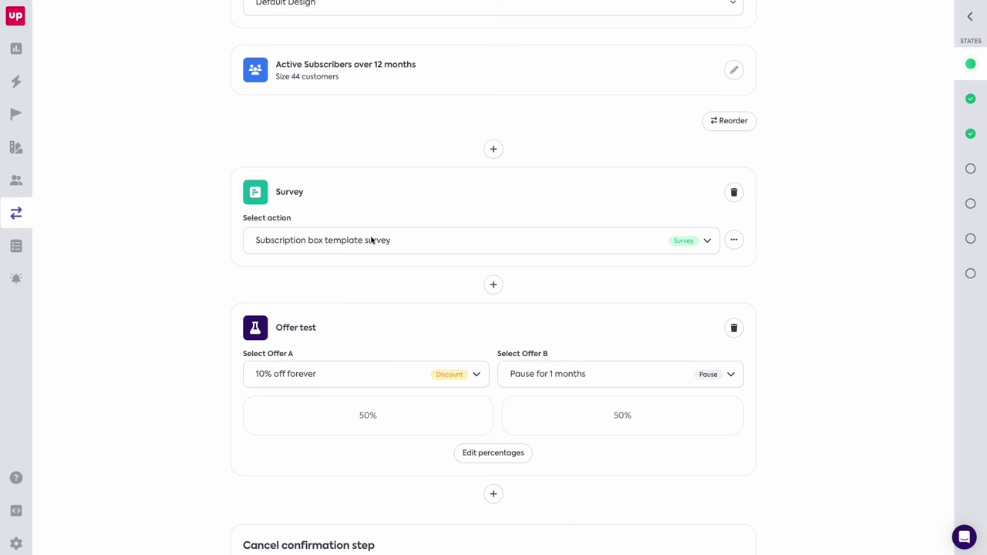
scroll(371, 240, "up", 1)
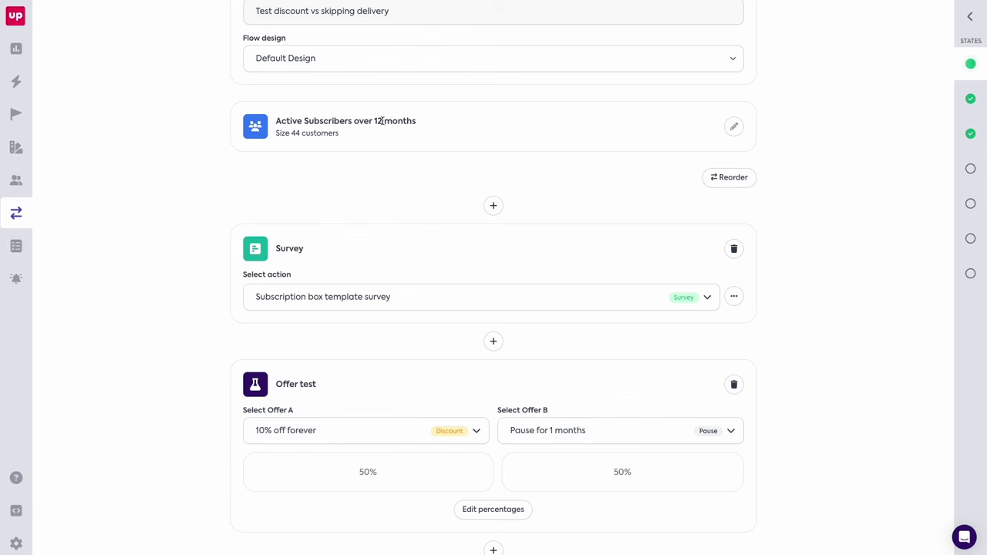
scroll(393, 122, "down", 1)
scroll(393, 122, "down", 1)
scroll(393, 122, "down", 1)
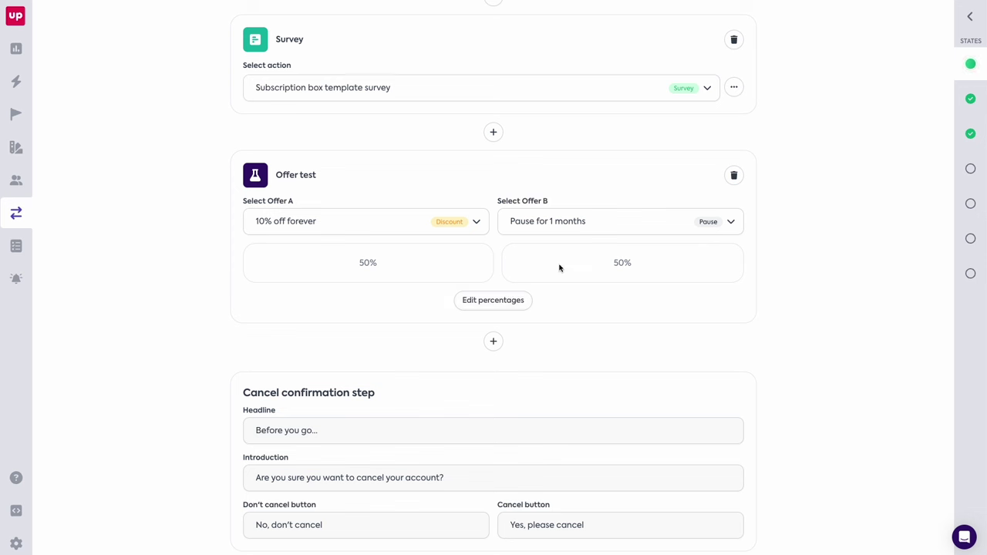
scroll(428, 283, "up", 1)
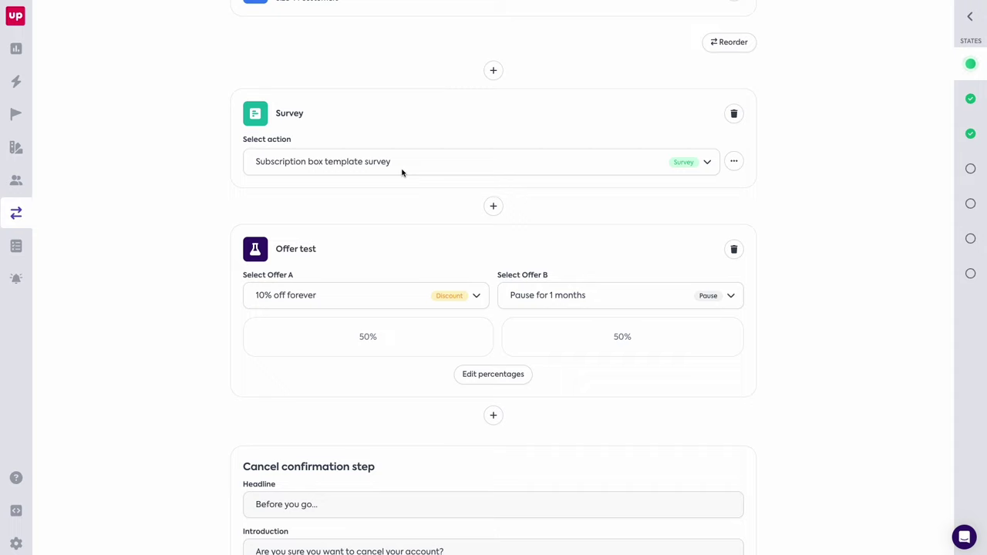
scroll(399, 172, "down", 5)
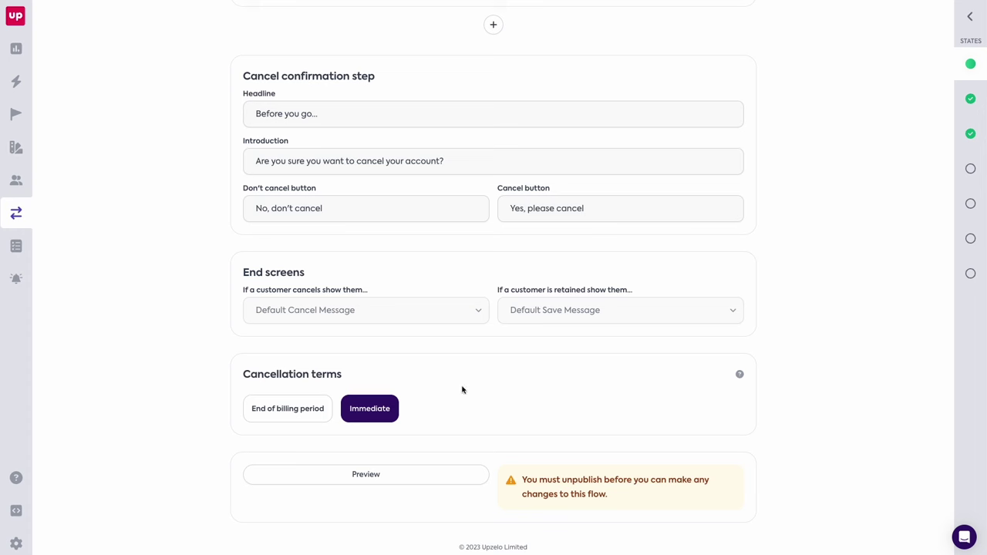
Preview the cancellation flow answering 'I don't need it anymore' through to the offer step
left_click(406, 477)
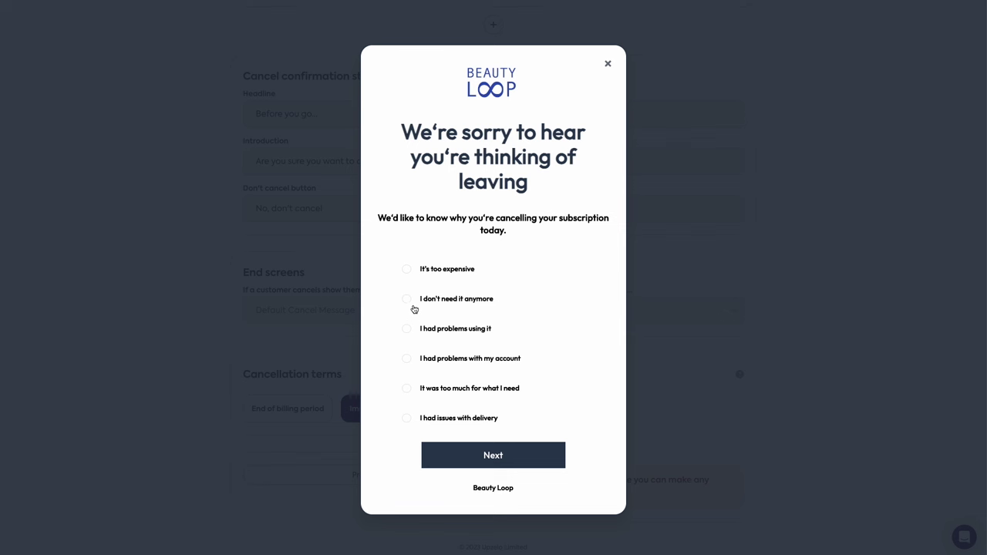
left_click(408, 305)
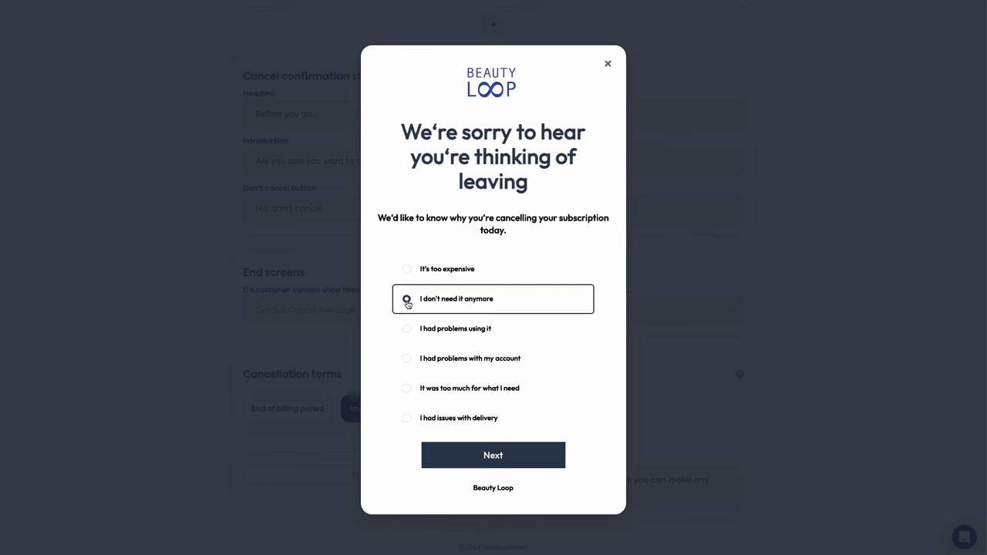
left_click(499, 456)
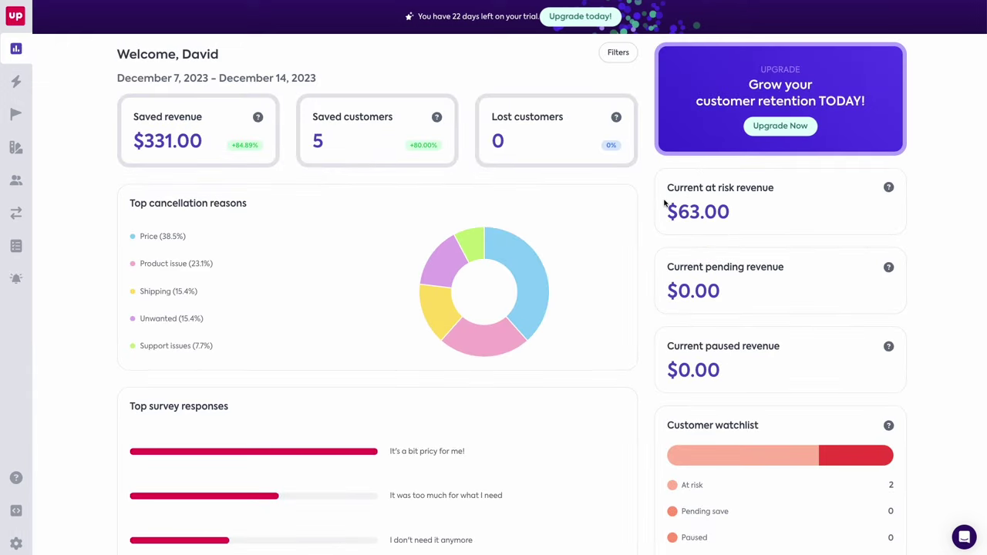
Scroll the dashboard to the Live stream panel, highlight its heading, and scroll back up
scroll(665, 204, "down", 3)
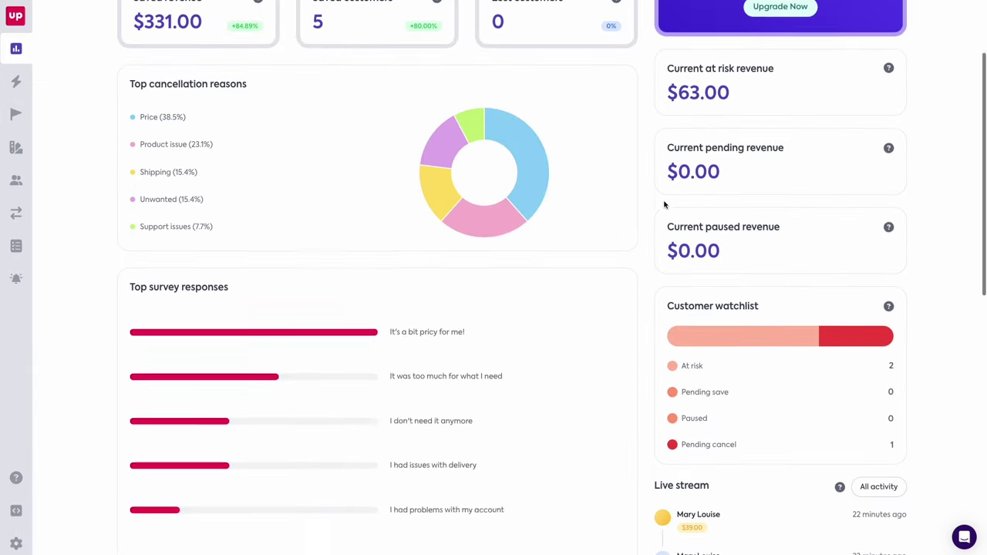
scroll(665, 204, "down", 5)
left_click_drag(655, 285, 741, 284)
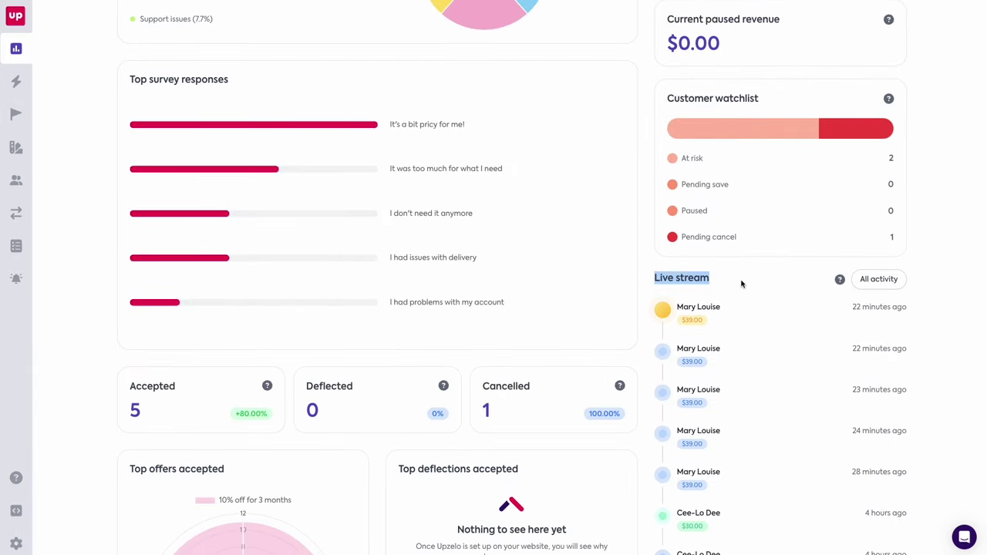
scroll(730, 327, "down", 1)
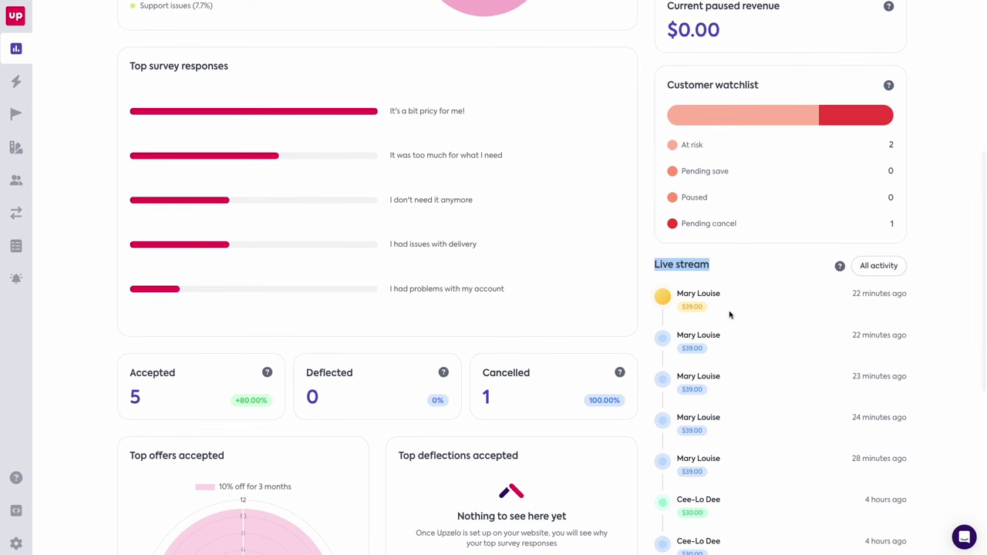
scroll(730, 315, "down", 2)
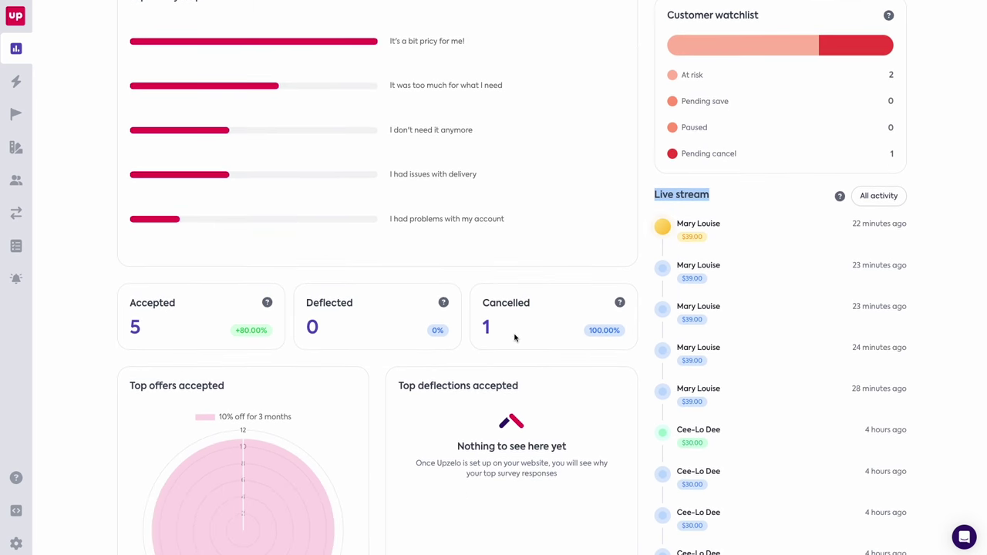
scroll(751, 311, "down", 1)
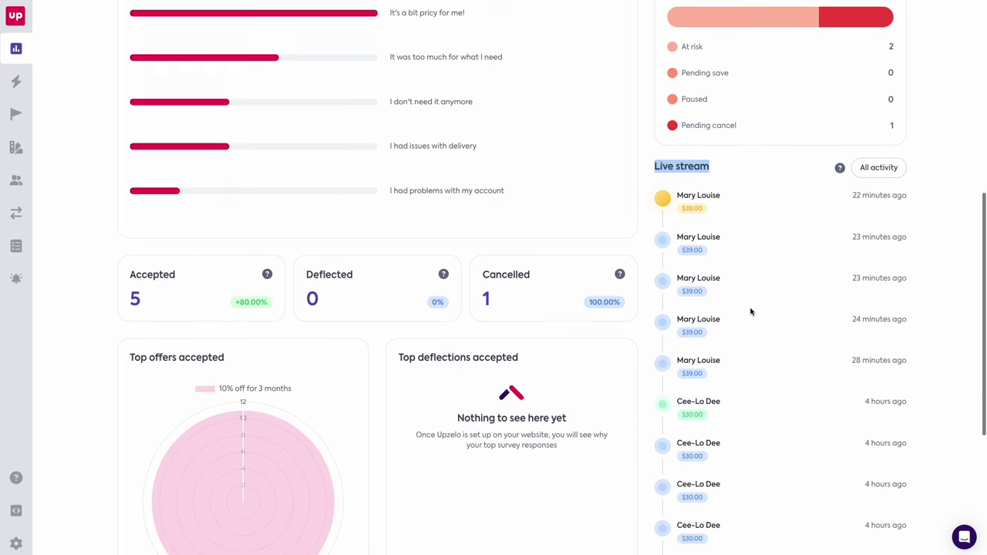
scroll(751, 311, "up", 2)
scroll(752, 310, "up", 2)
scroll(749, 311, "up", 4)
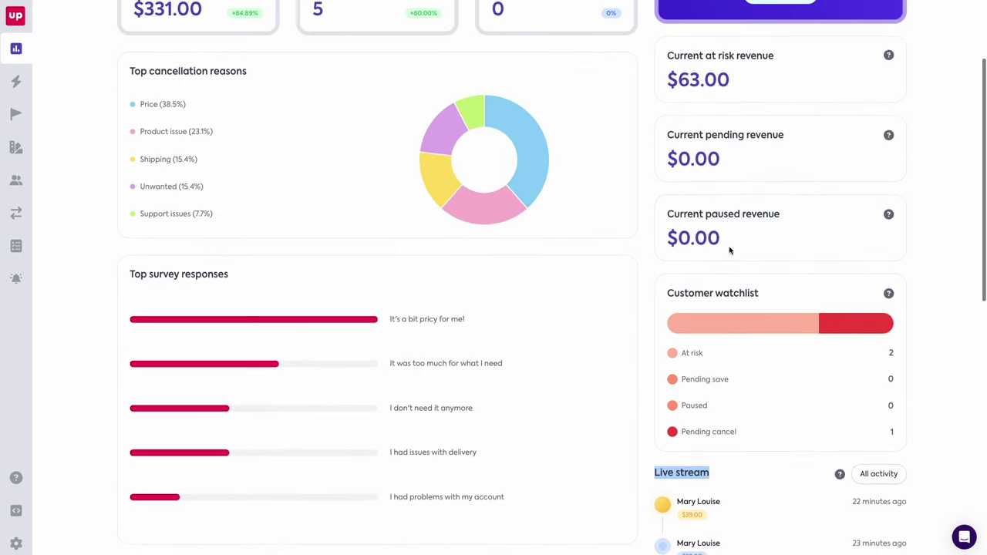
scroll(732, 249, "up", 4)
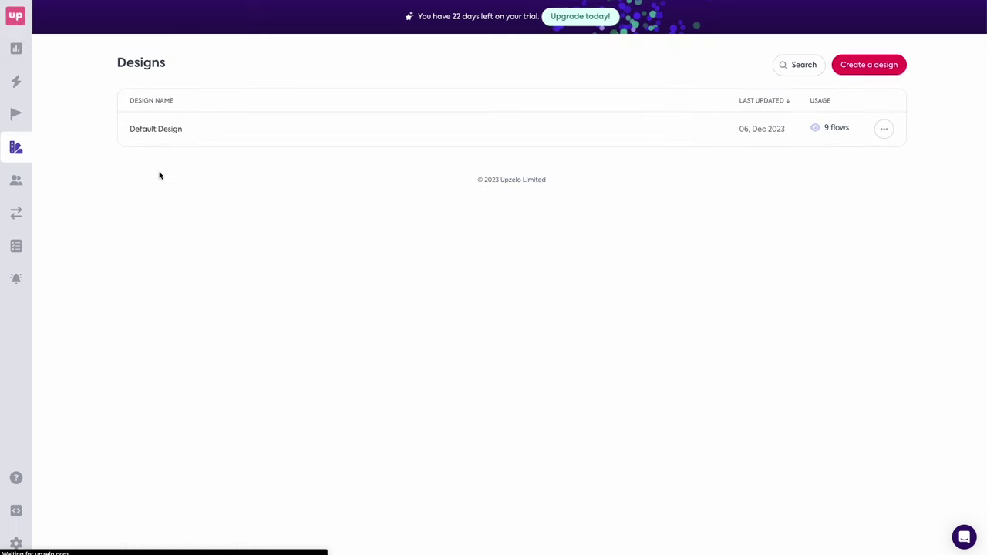
Edit Default Design and review its colours, headline image, button radius, font and footer
left_click(884, 131)
left_click(891, 162)
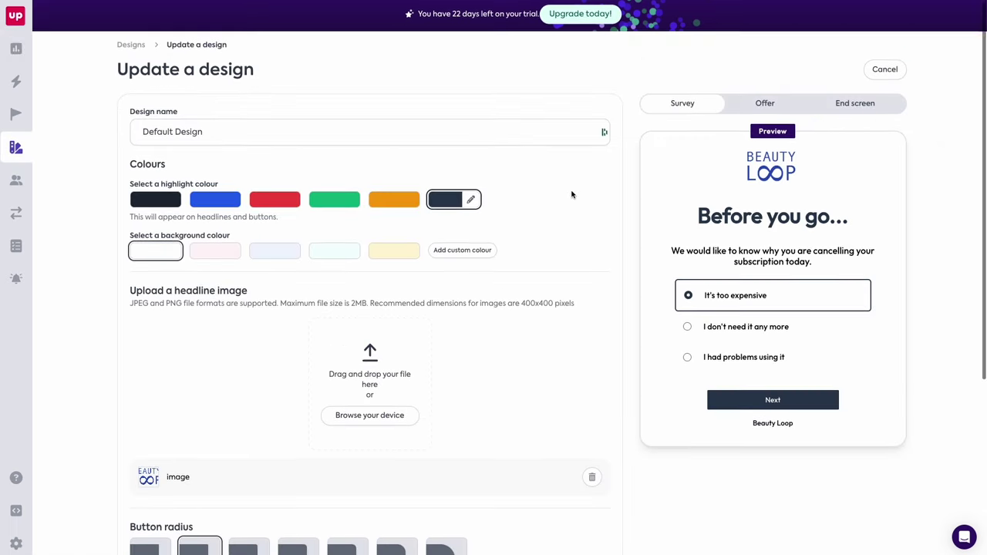
scroll(572, 194, "down", 1)
scroll(571, 194, "down", 3)
scroll(572, 194, "down", 3)
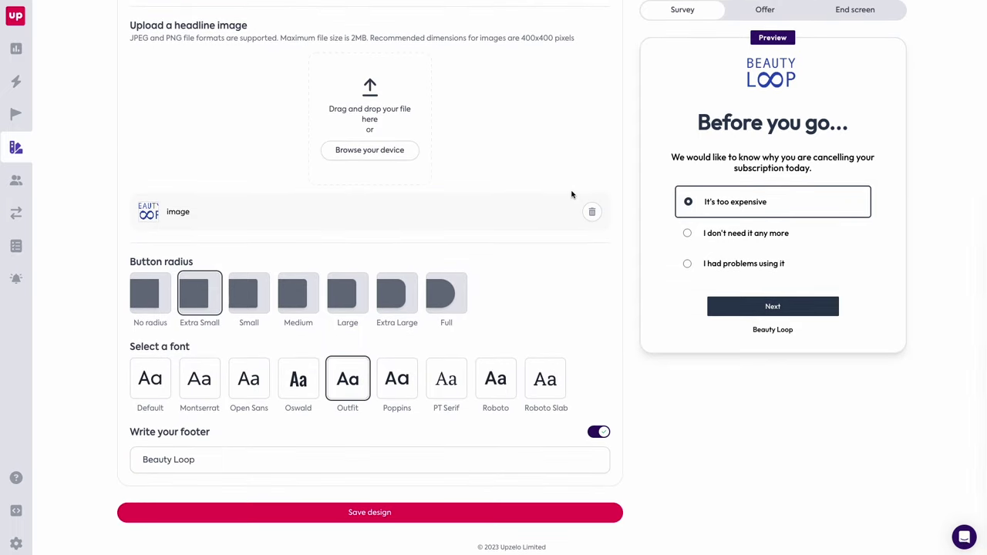
scroll(795, 311, "up", 3)
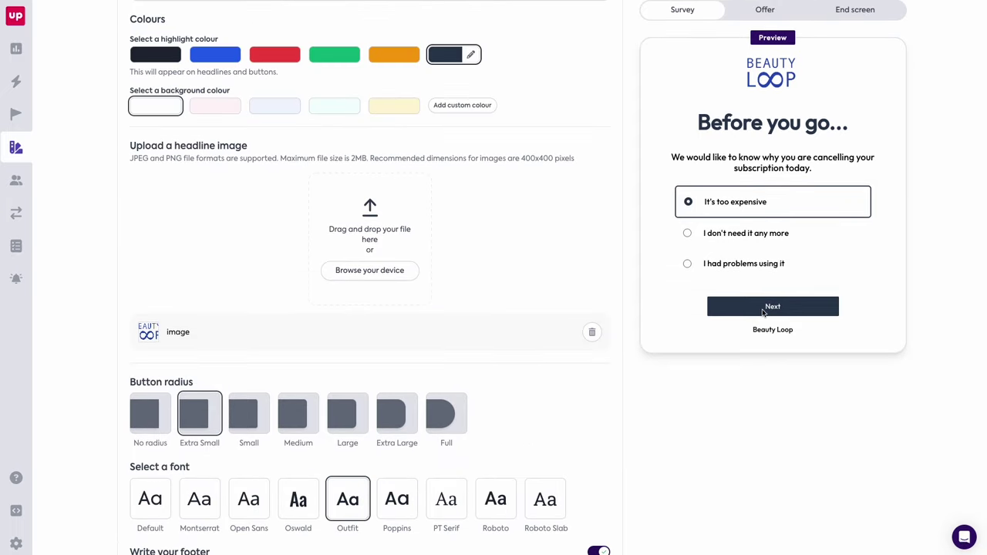